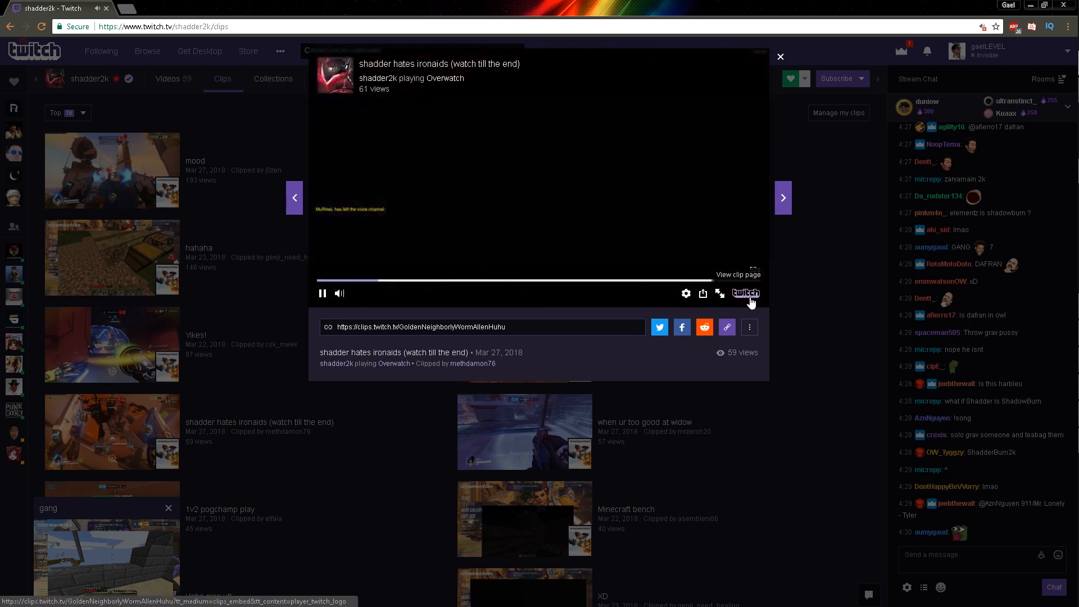
Open the page of the clip "shadder hates ironaids (watch till the end)" and pause its playback on the channel page
click(752, 305)
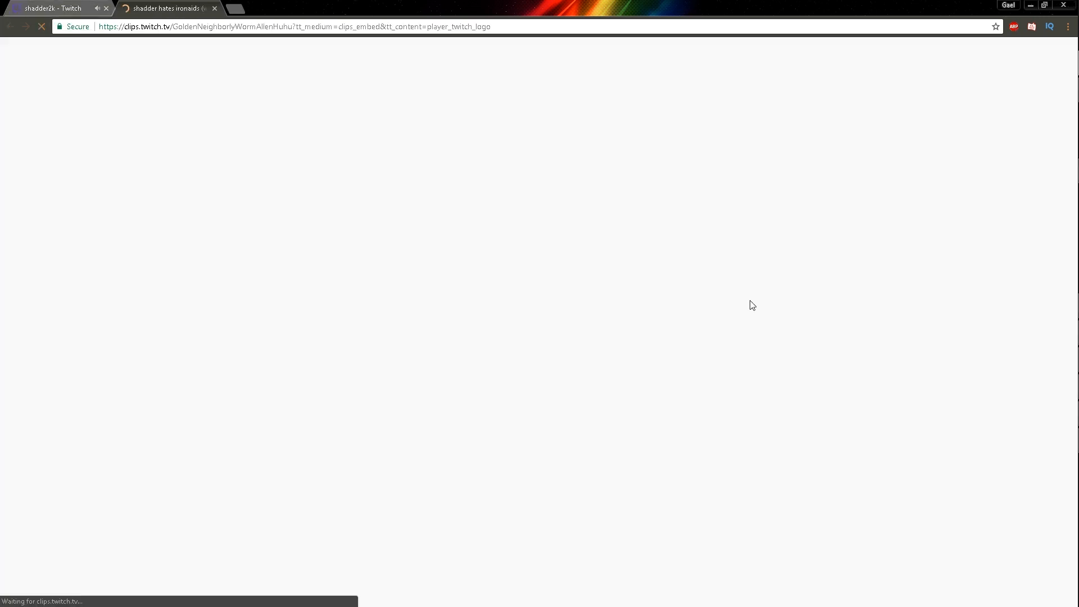
click(93, 10)
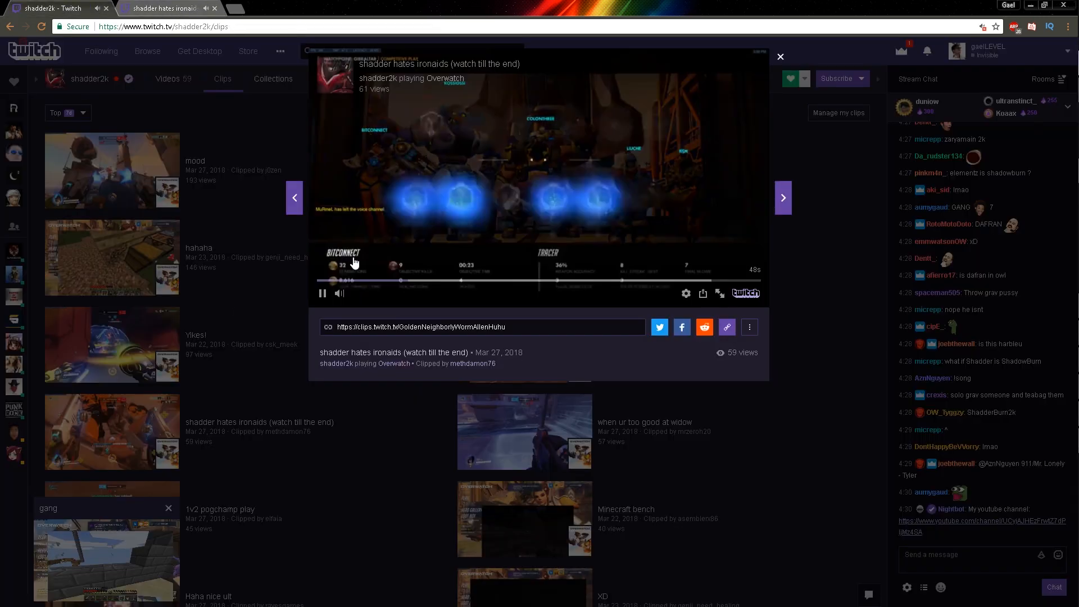
click(321, 299)
click(126, 14)
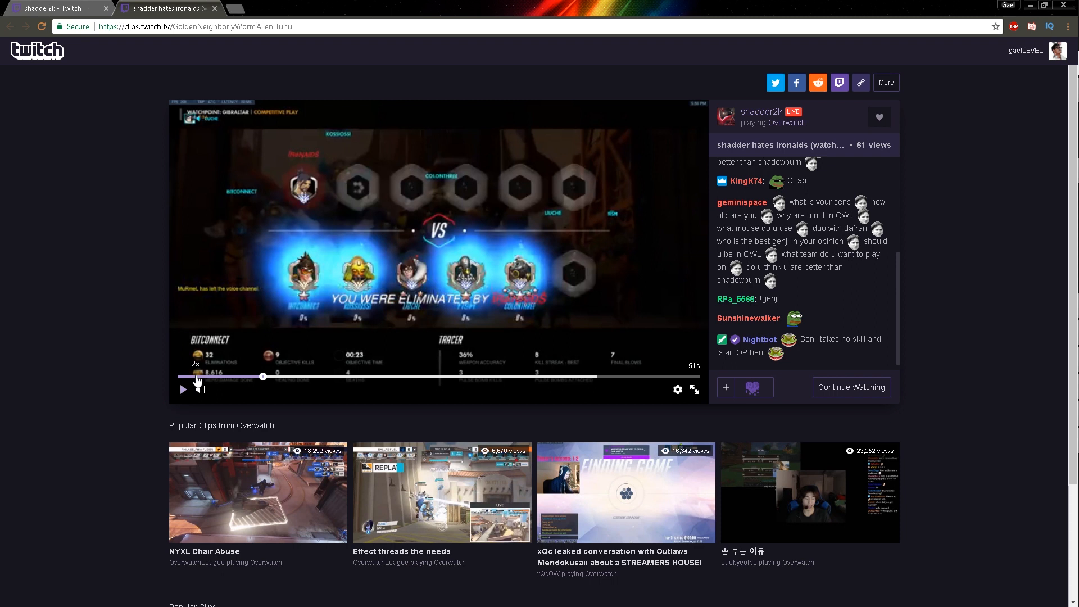
Play the clip from the beginning to check the chat replay beside it, and pause it
click(196, 377)
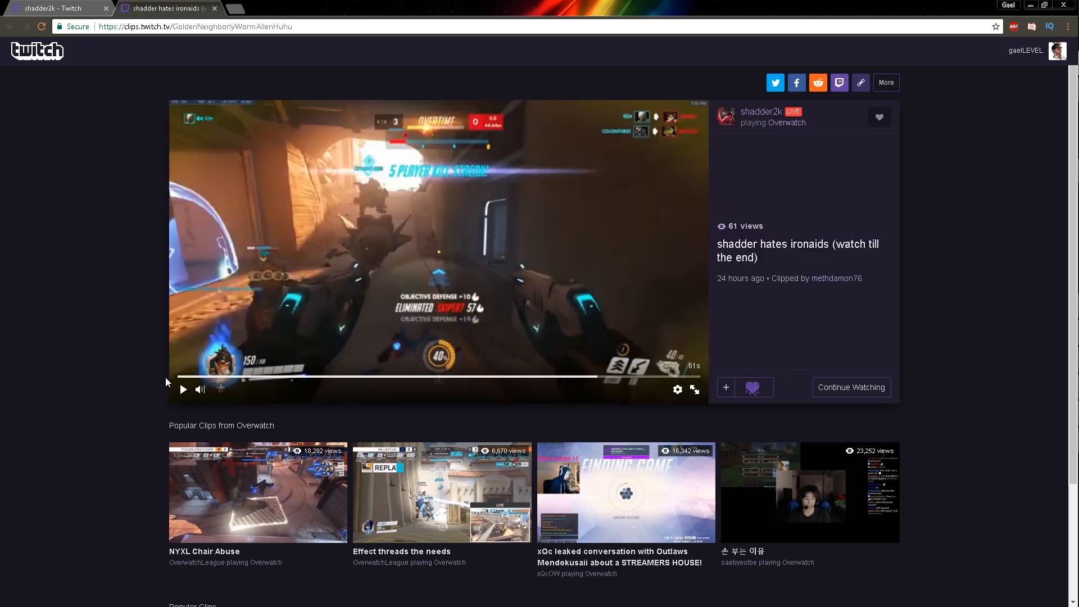
click(183, 390)
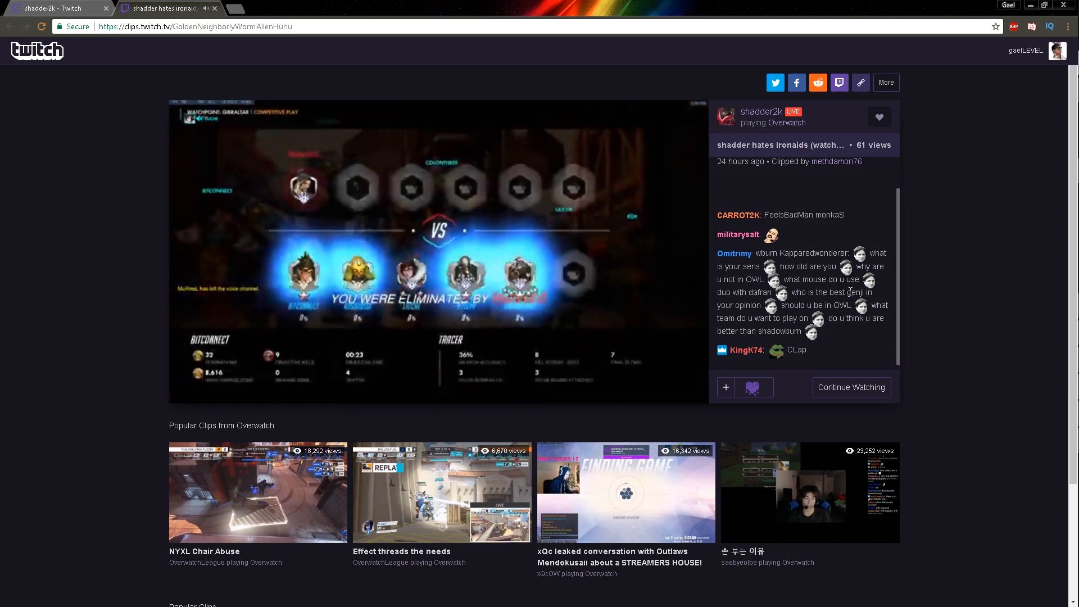
click(184, 390)
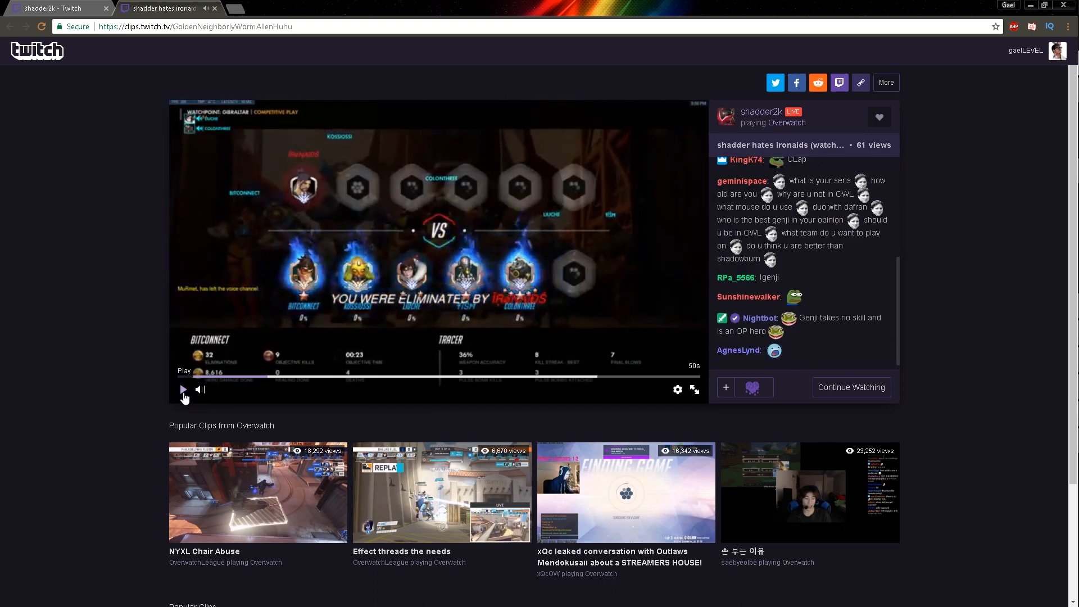
Save the clip video as AT-cm_215021191-360.mp4 in the Ress folder and open the downloaded file to check it
right_click(353, 249)
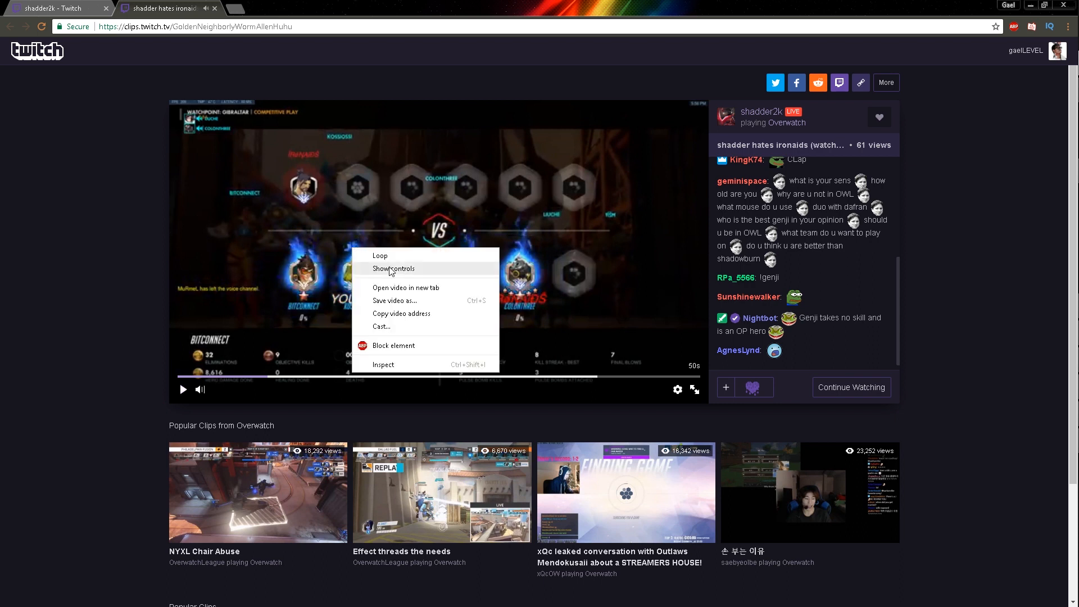
click(401, 304)
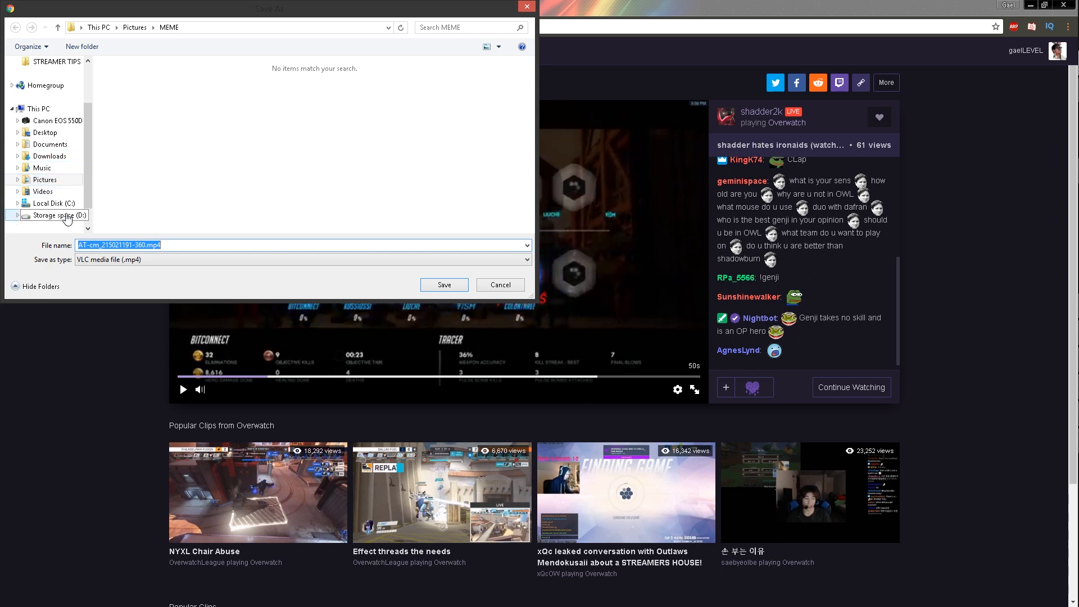
click(444, 285)
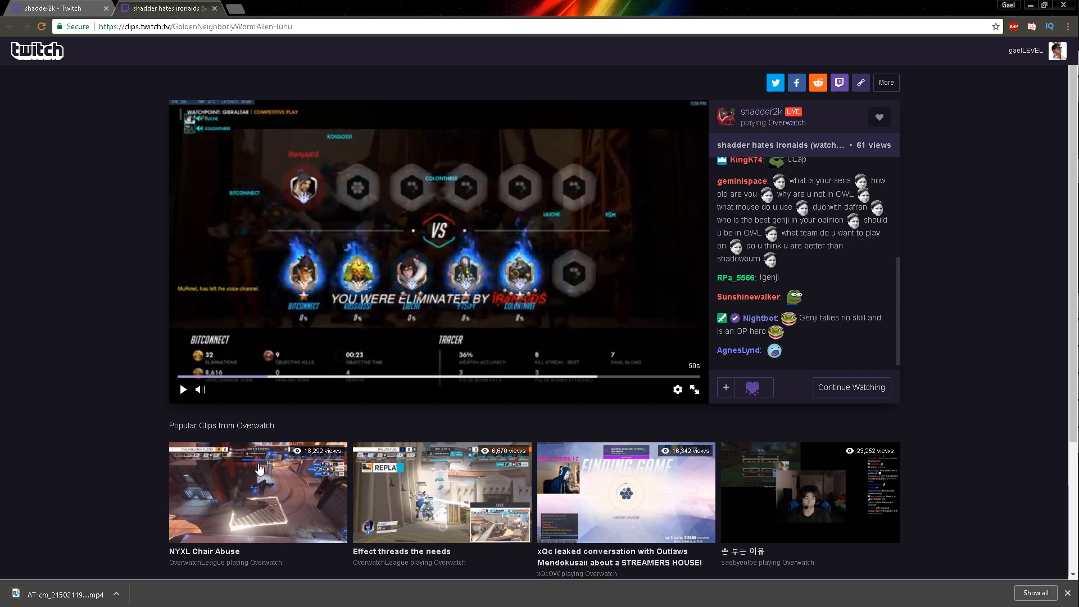
click(56, 595)
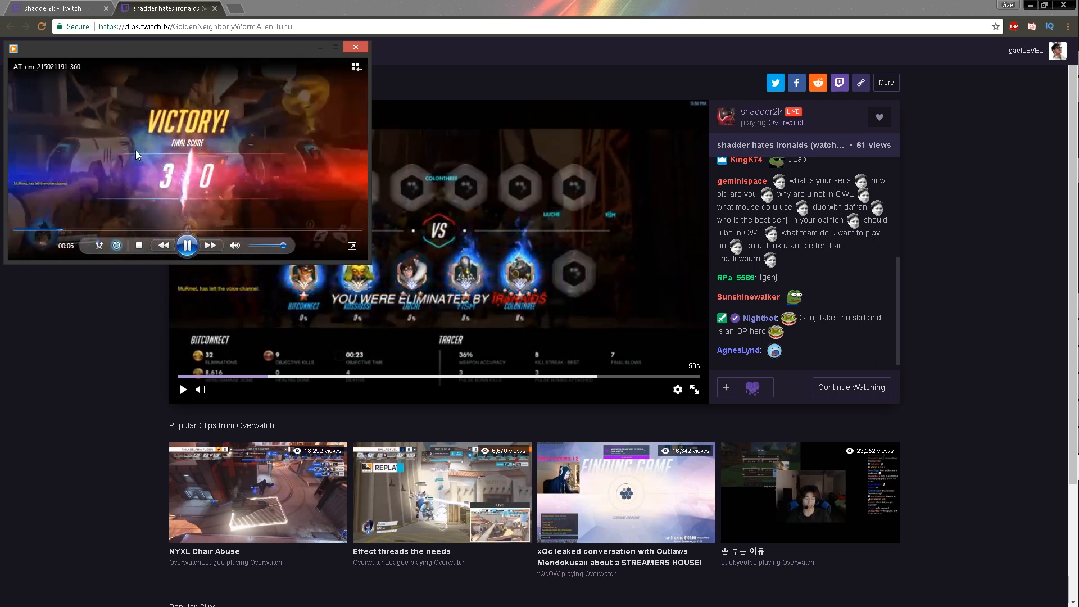
click(983, 76)
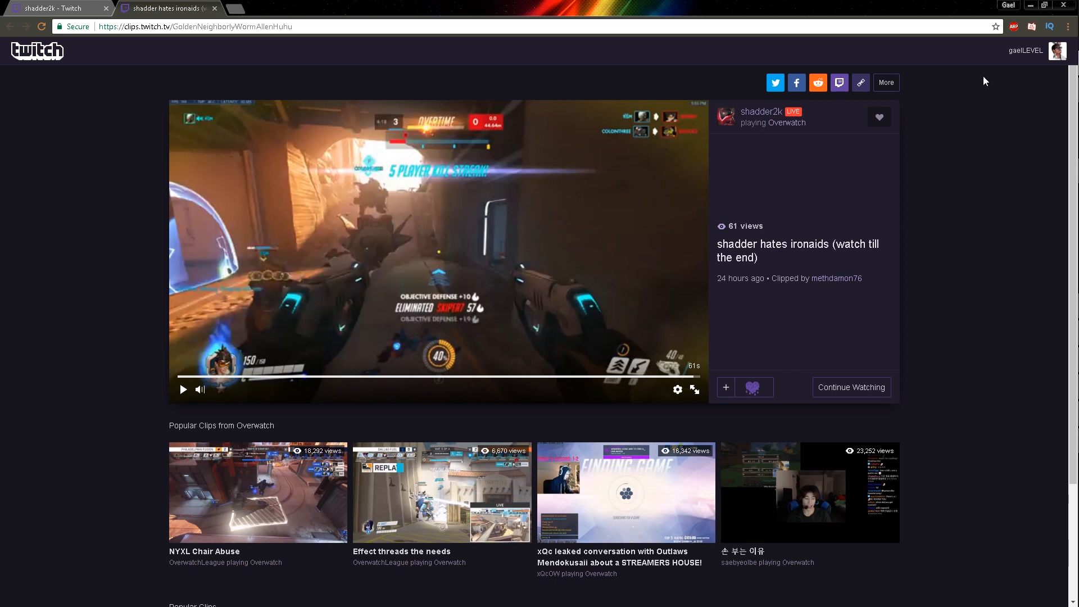
Switch to OBS and start a screen recording
mouse_move(1077, 130)
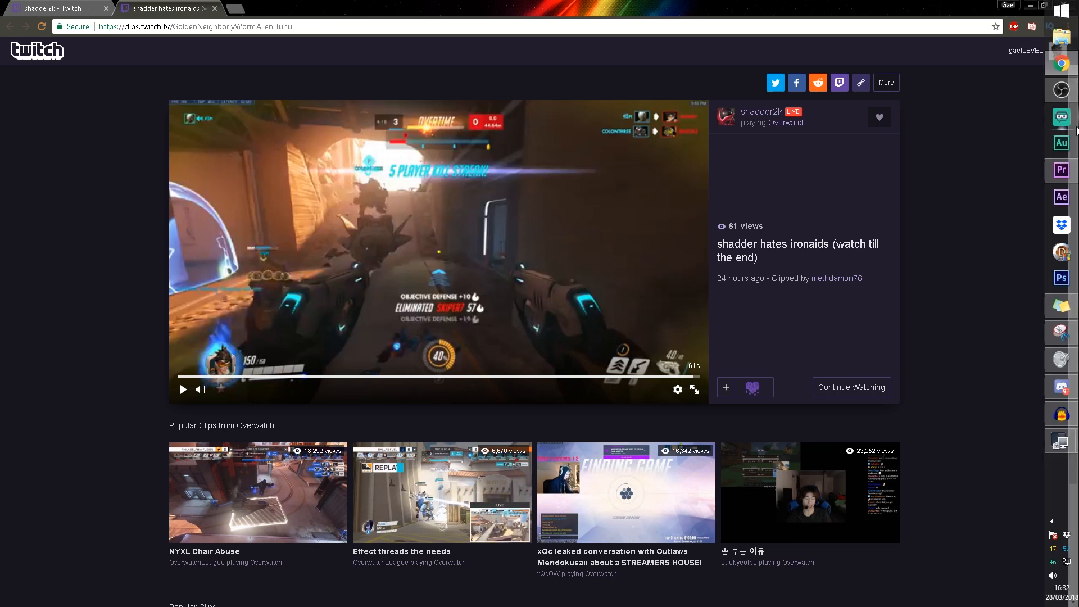
click(1062, 90)
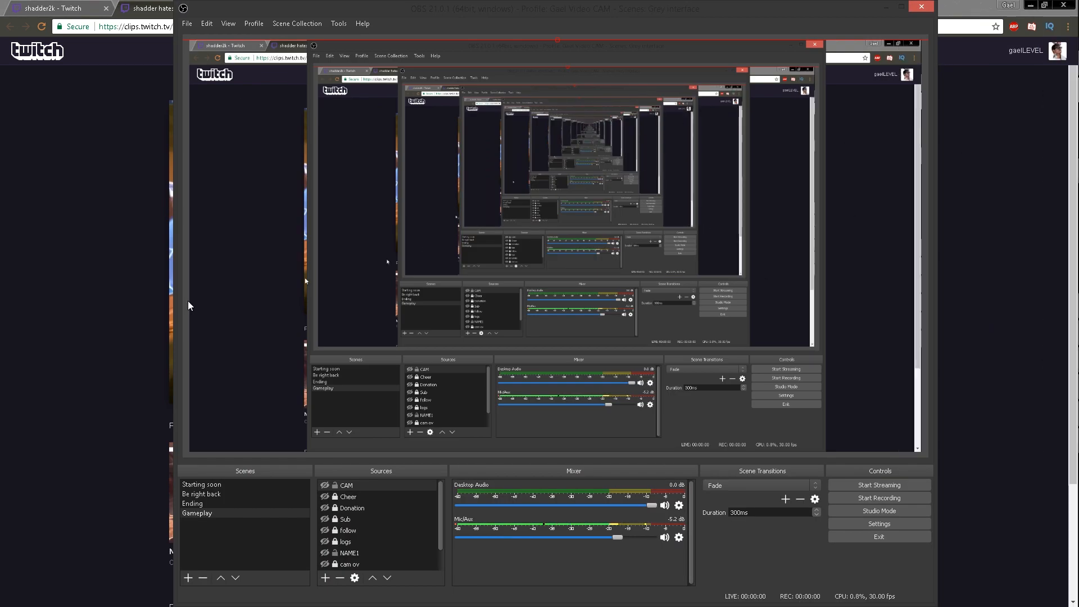
drag(473, 12, 392, 12)
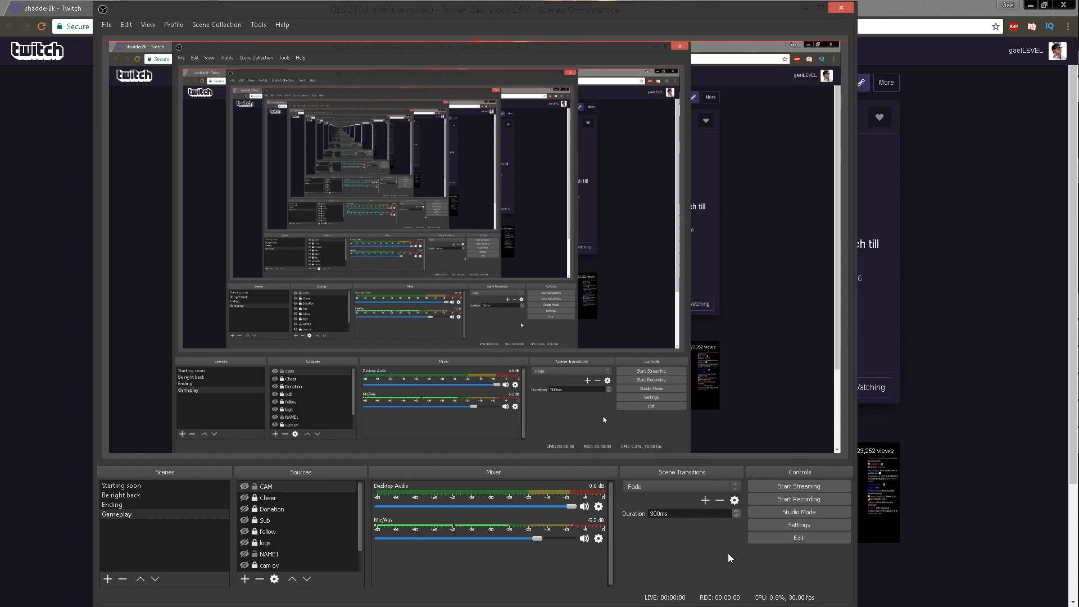
click(786, 504)
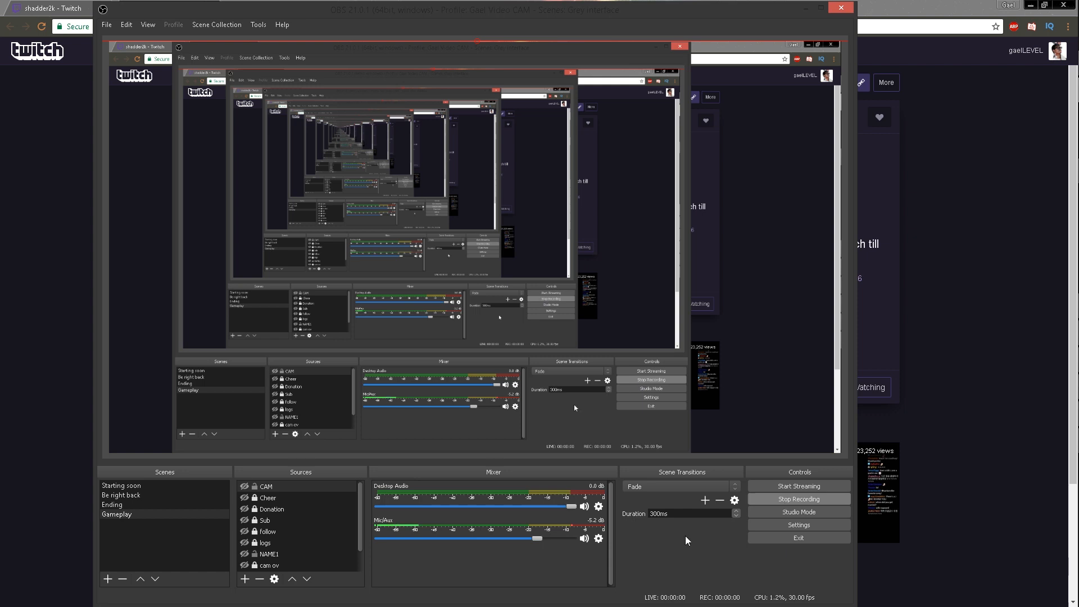
Enlarge the clip page, play the clip with its chat through to the end, and cancel the automatic next clip
click(48, 380)
scroll(47, 380, up, 1)
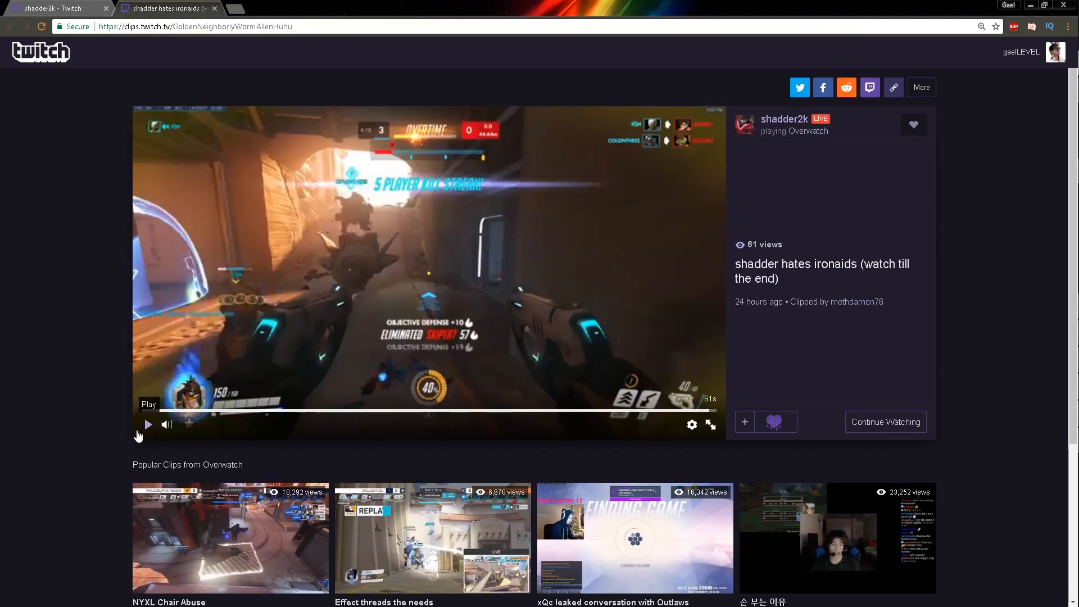
click(142, 428)
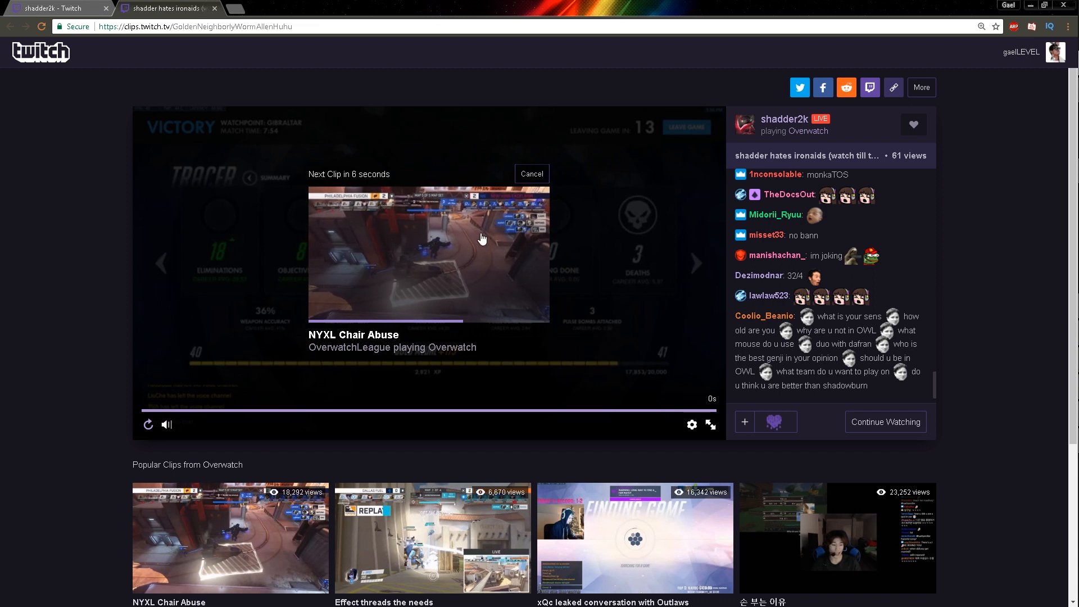
click(532, 174)
Switch back to OBS and stop the screen recording
mouse_move(1078, 141)
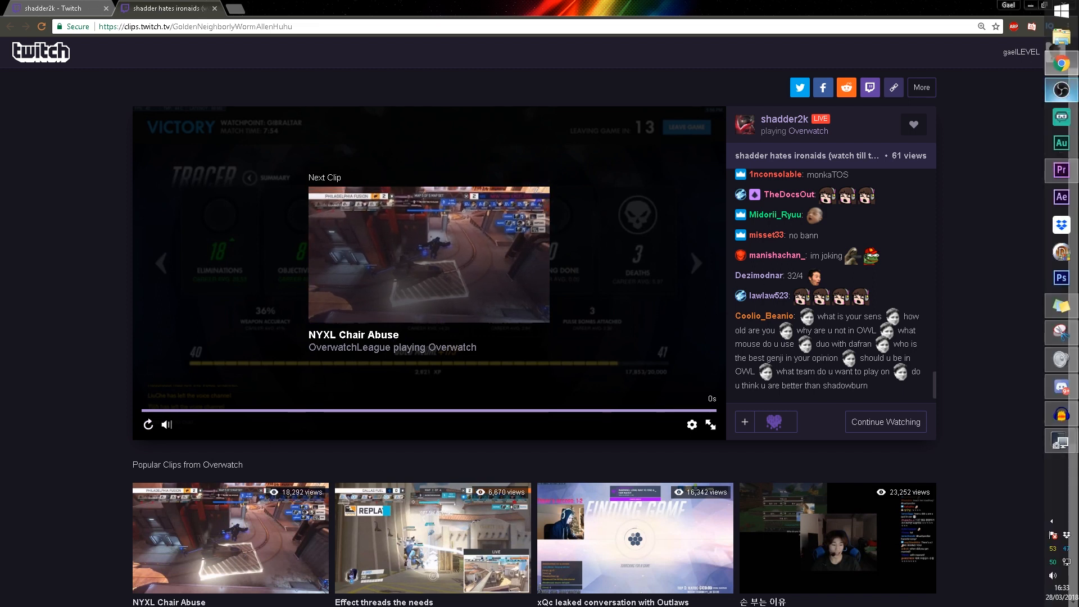
click(1061, 90)
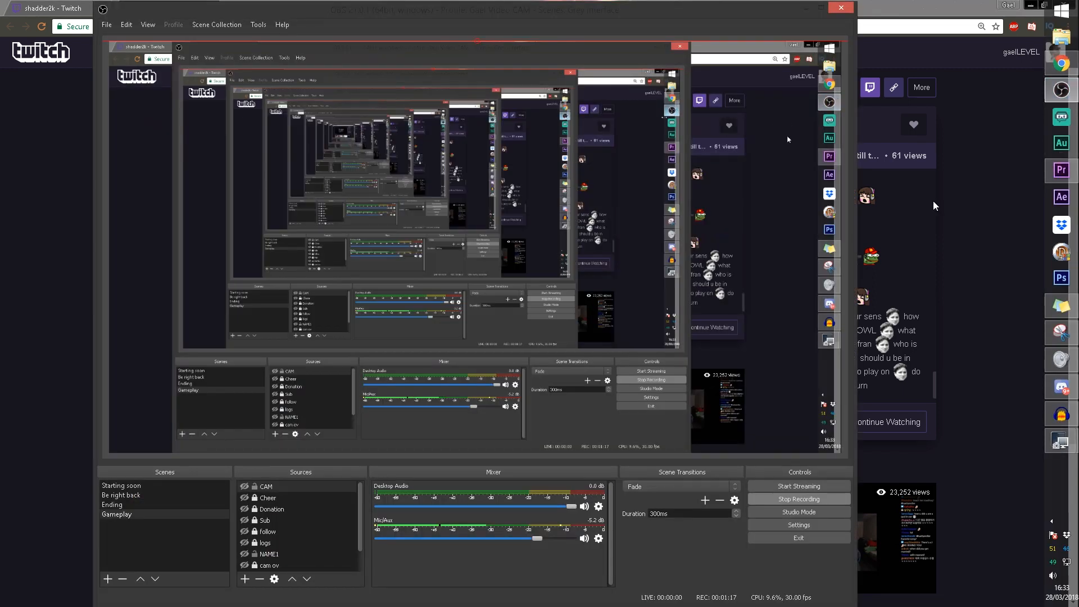
click(798, 498)
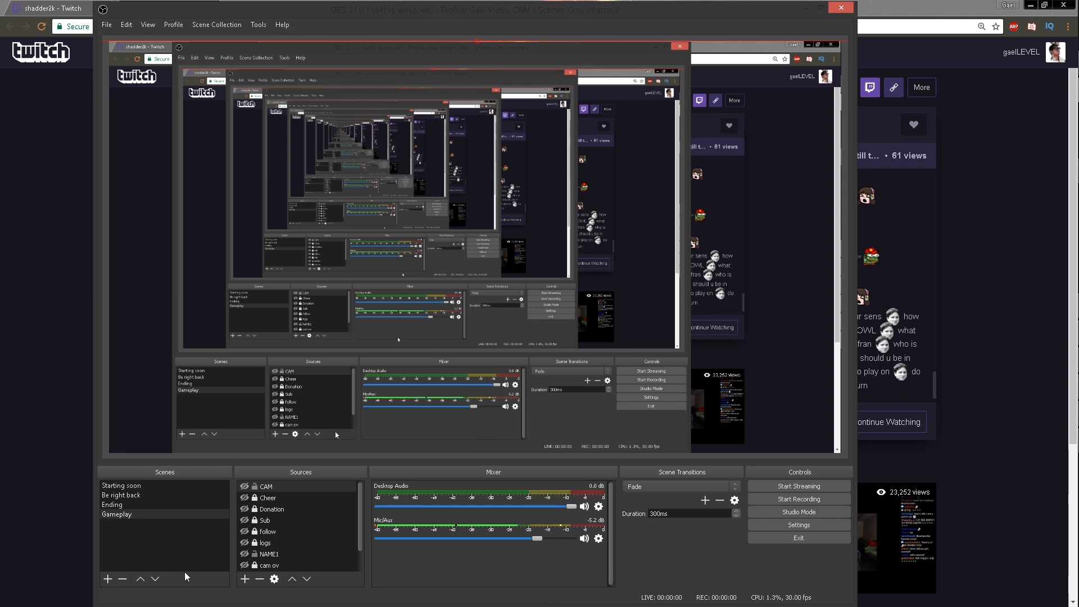
click(28, 262)
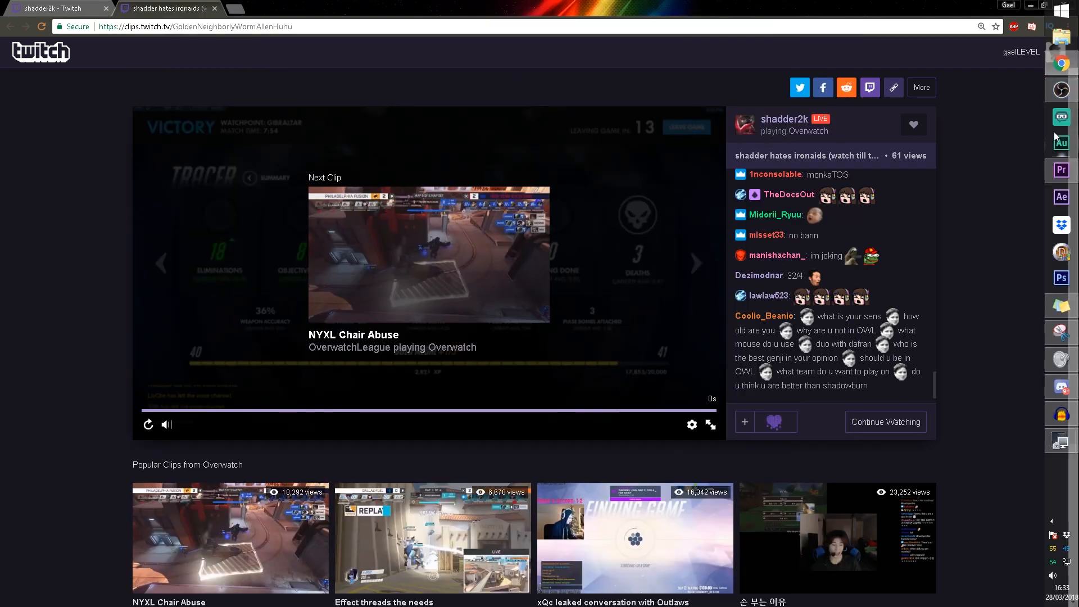
Switch to Premiere Pro and import AT-cm_215021191-360.mp4 into the project
click(1062, 170)
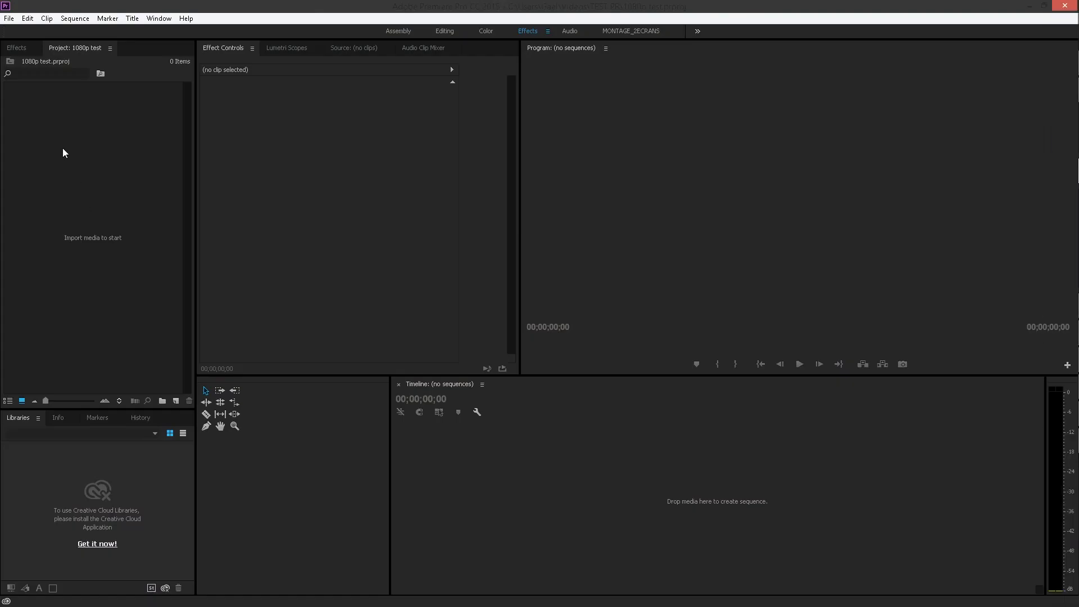
click(52, 168)
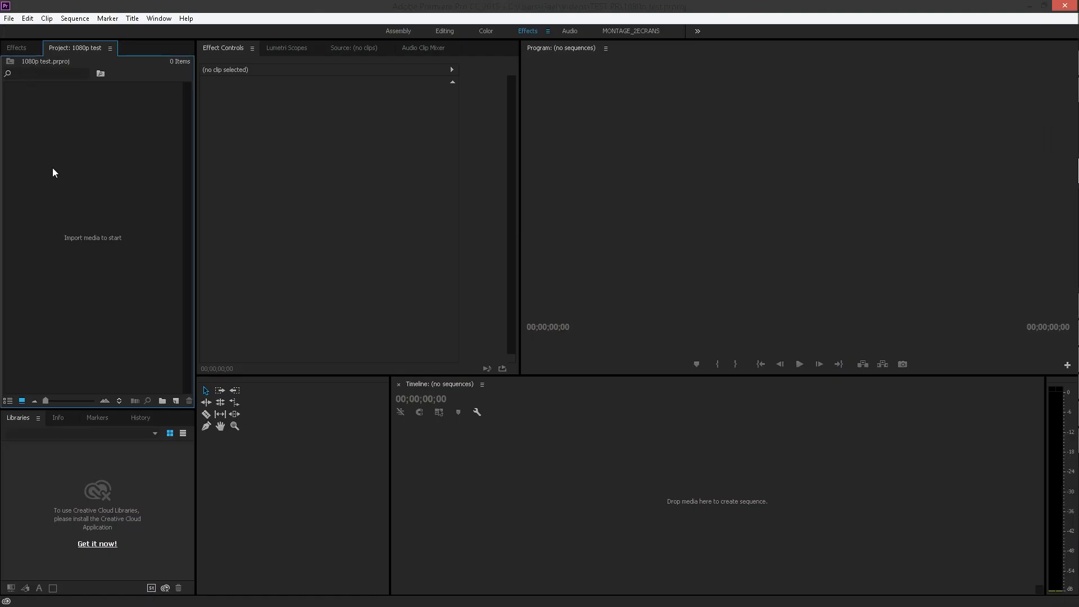
double_click(53, 168)
double_click(128, 123)
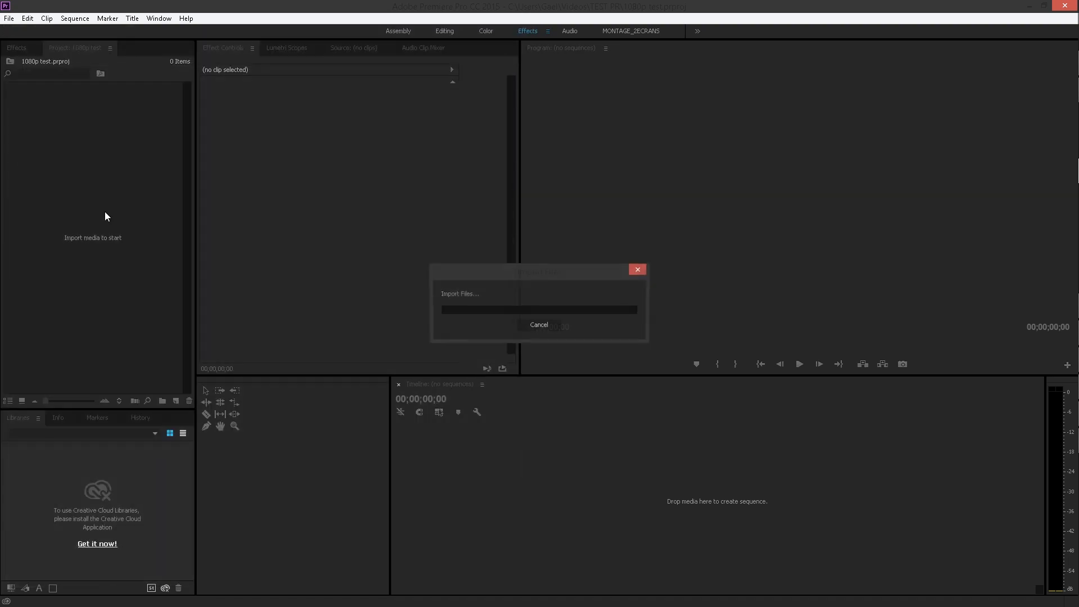
double_click(111, 248)
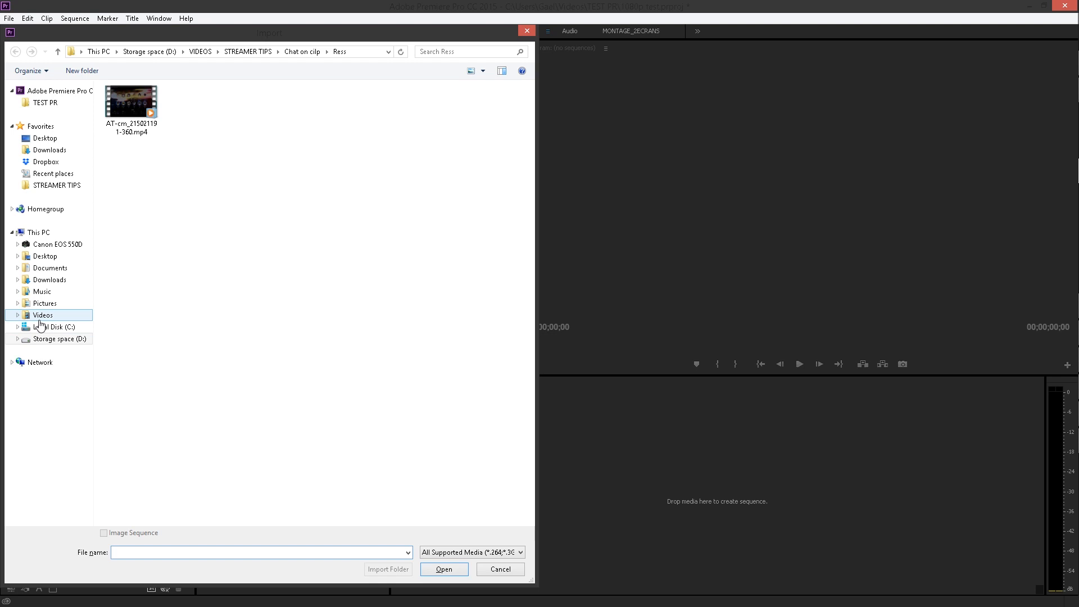
click(51, 339)
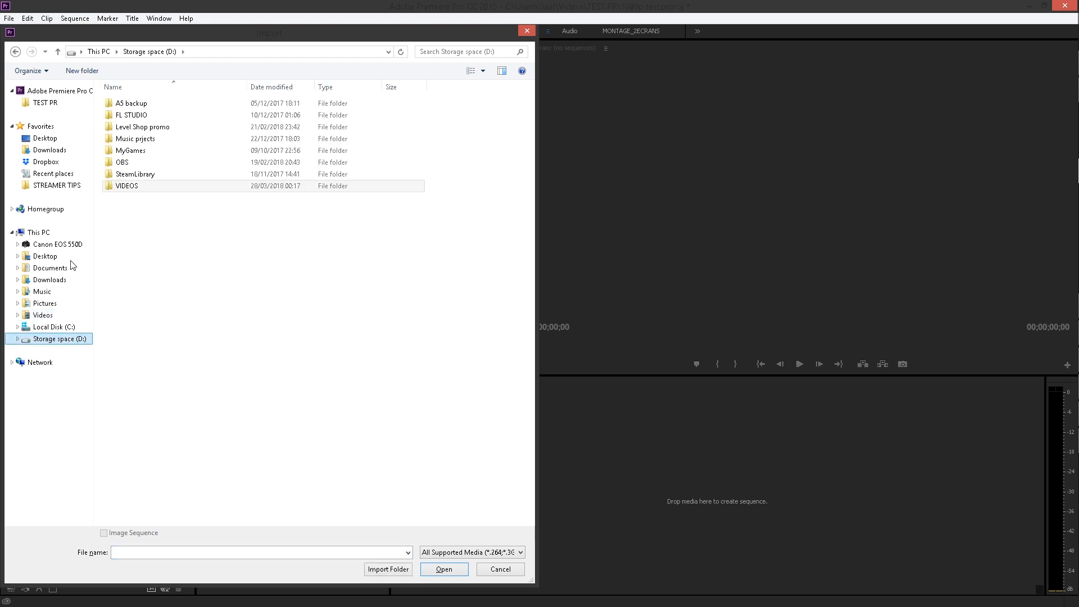
double_click(122, 162)
double_click(125, 131)
key(Escape)
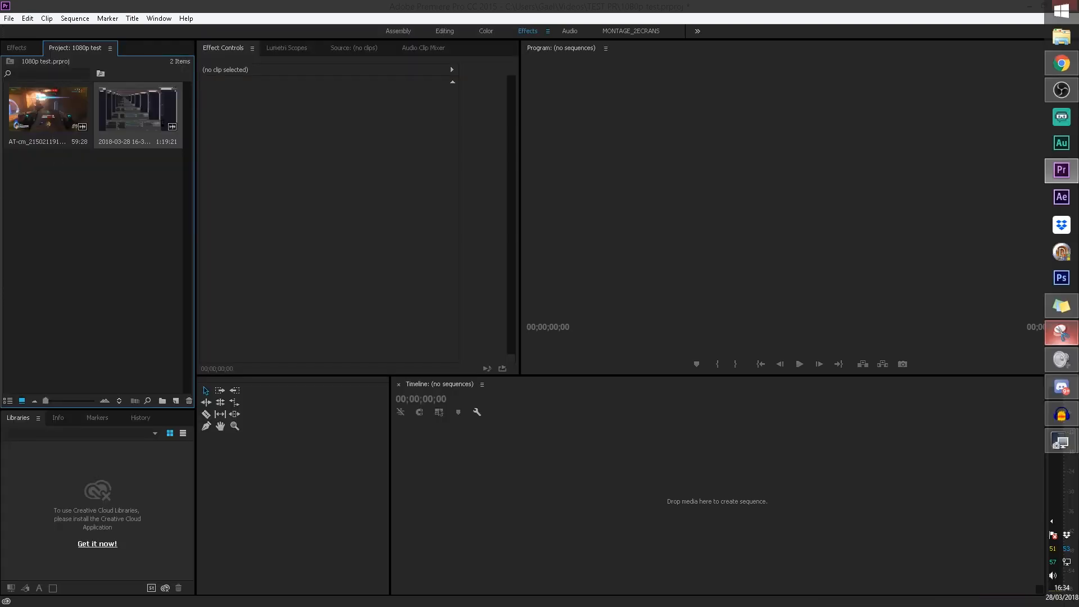
Create a sequence from AT-cm_215021191-360.mp4 and place the screen recording above it on tracks V2 and A2
drag(494, 508, 496, 509)
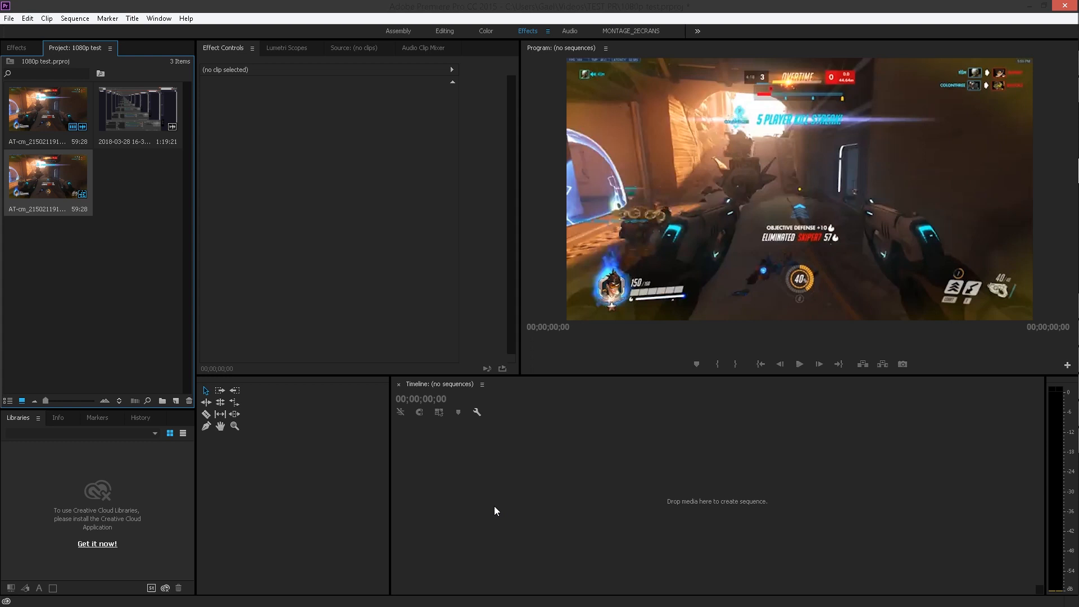
click(106, 312)
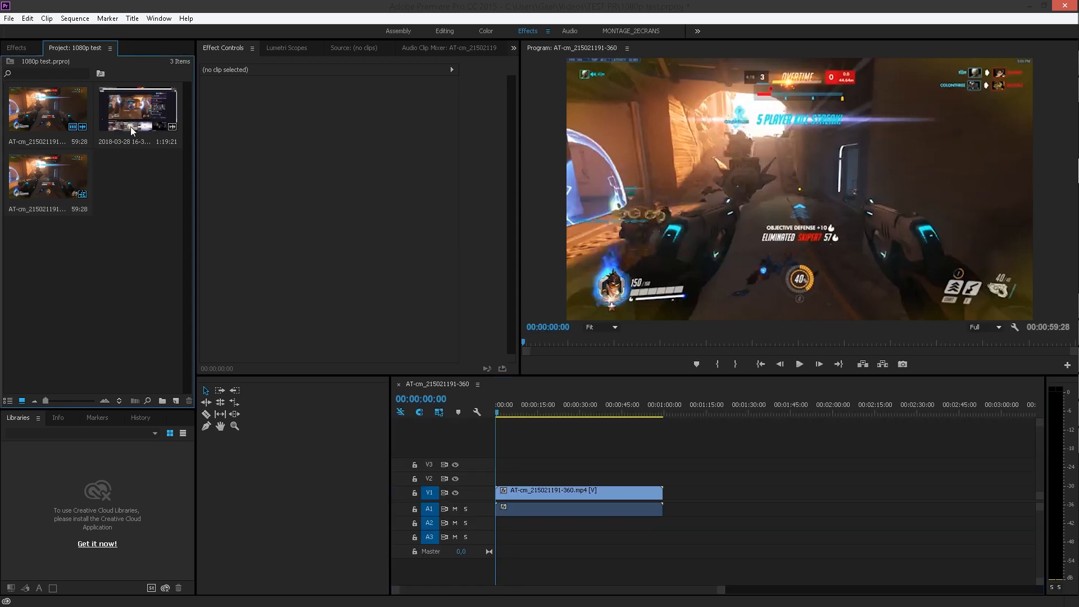
drag(135, 123, 483, 479)
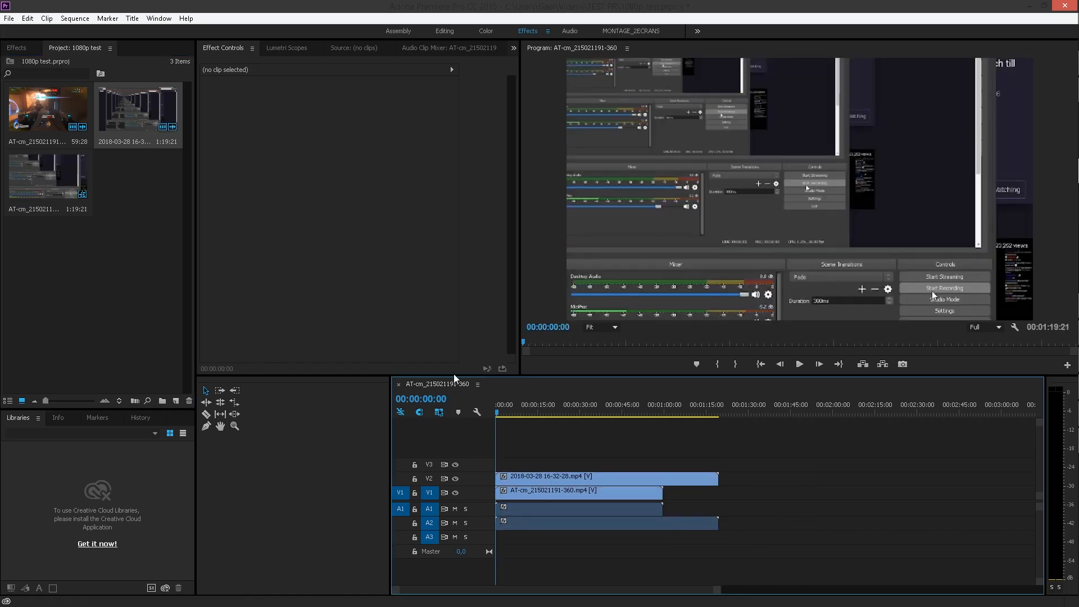
Enlarge the timeline area and hide video track V2 so the downloaded clip shows
drag(454, 376, 450, 275)
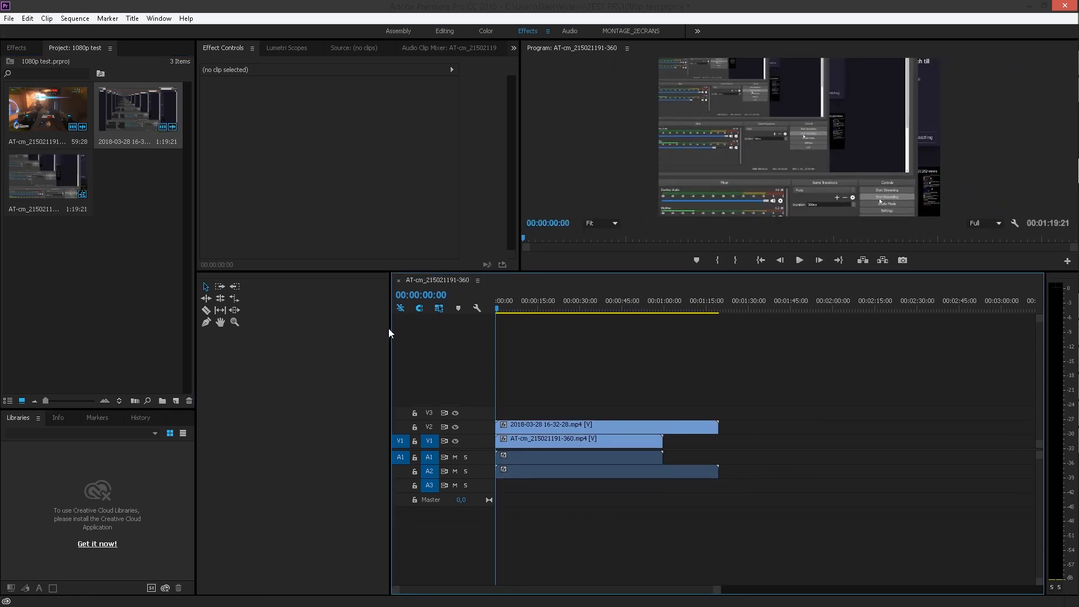
drag(389, 328, 297, 329)
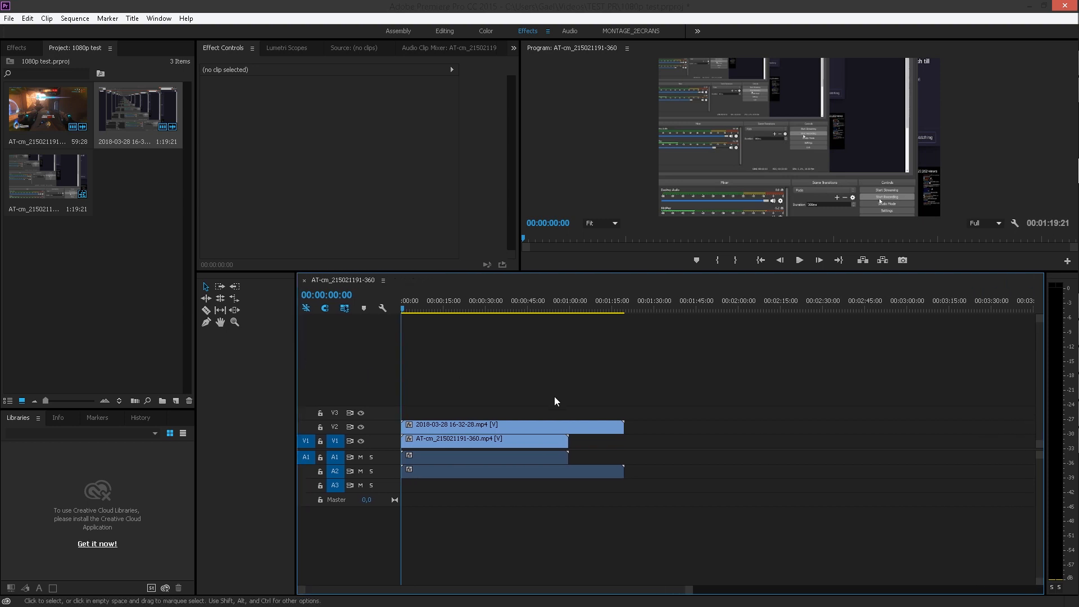
click(361, 427)
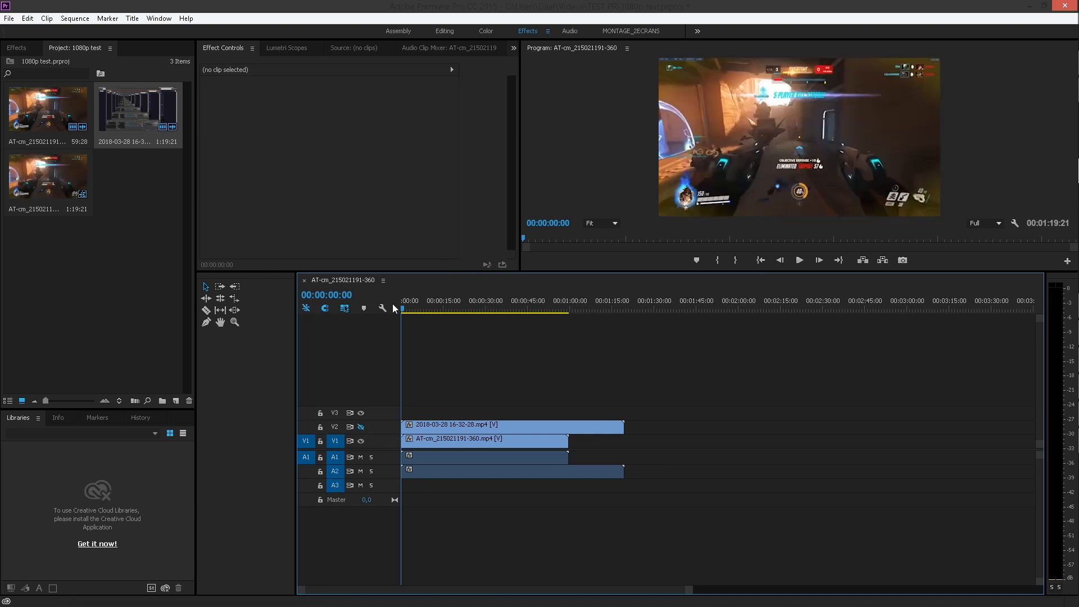
Expand audio tracks A1 and A2 to show their waveforms, and play the sequence from the start
drag(383, 447, 389, 553)
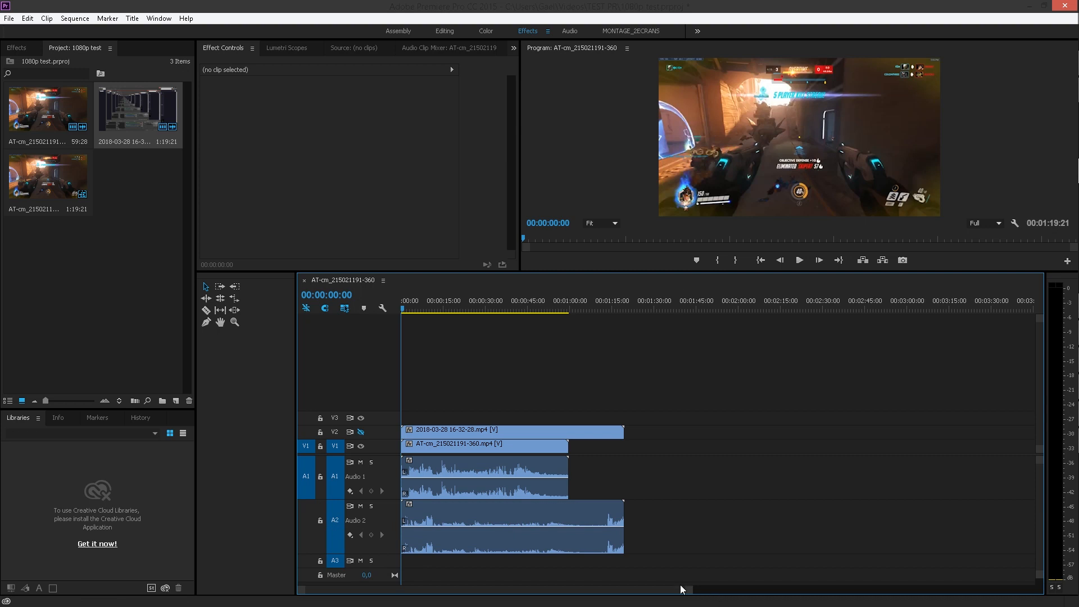
drag(692, 592, 503, 593)
key(space)
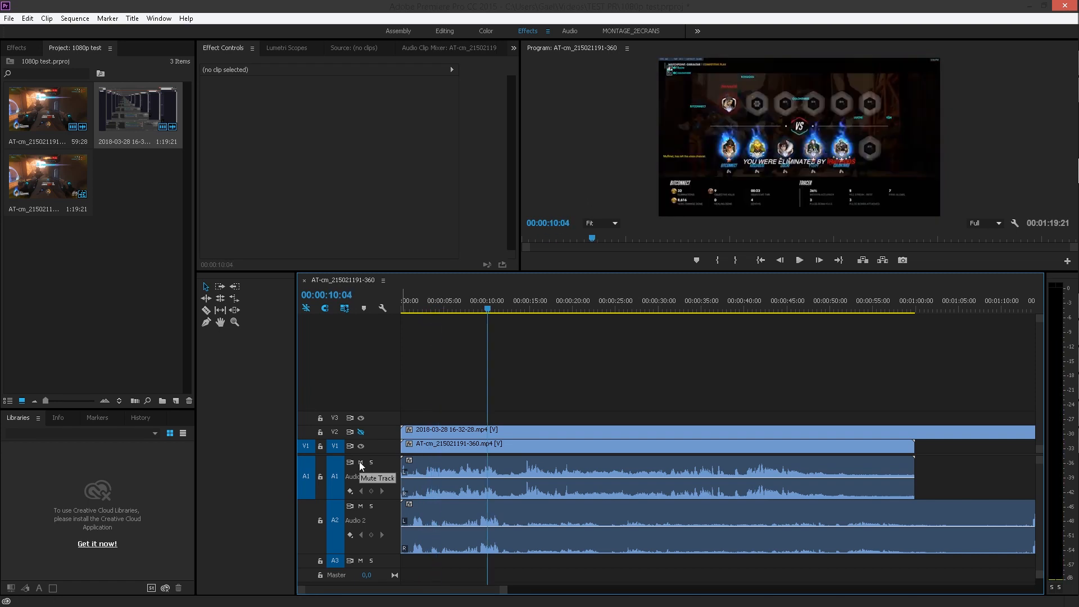
Mute audio track A1 and play the screen recording's audio to find where the clip begins in it
click(361, 462)
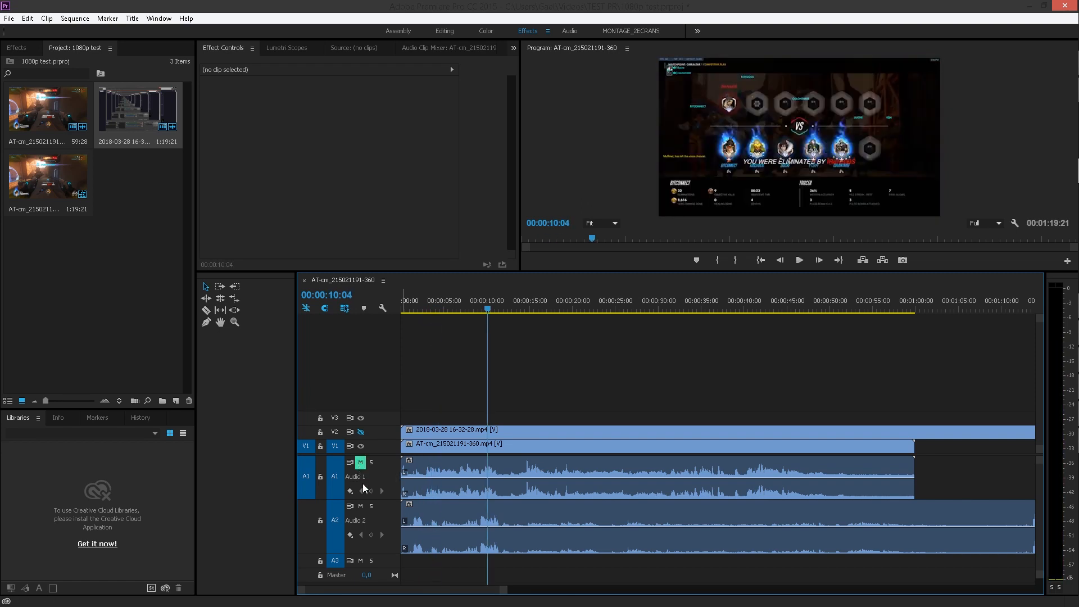
key(space)
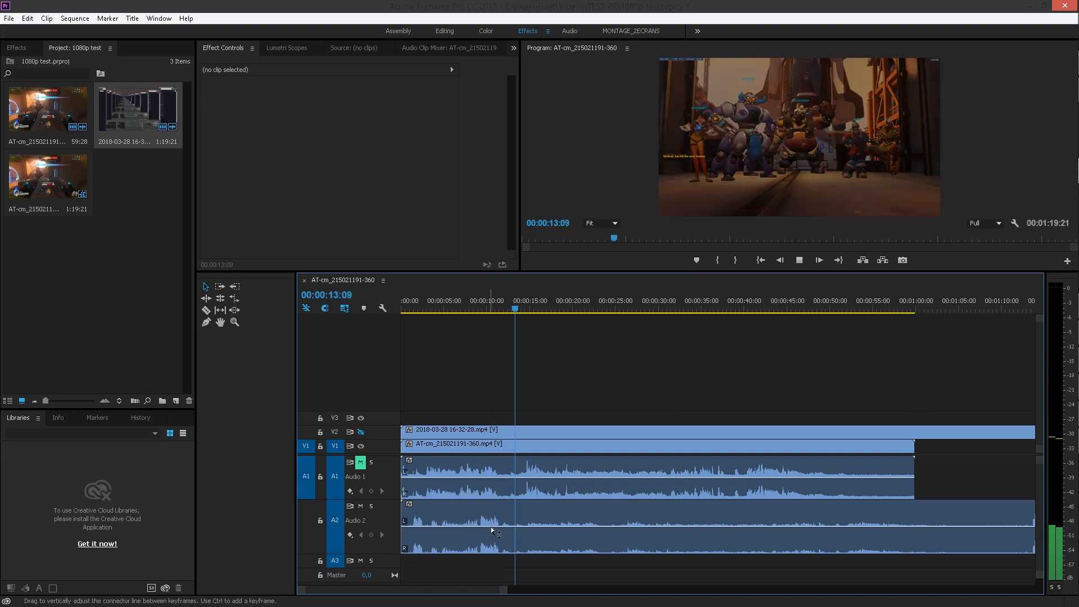
key(space)
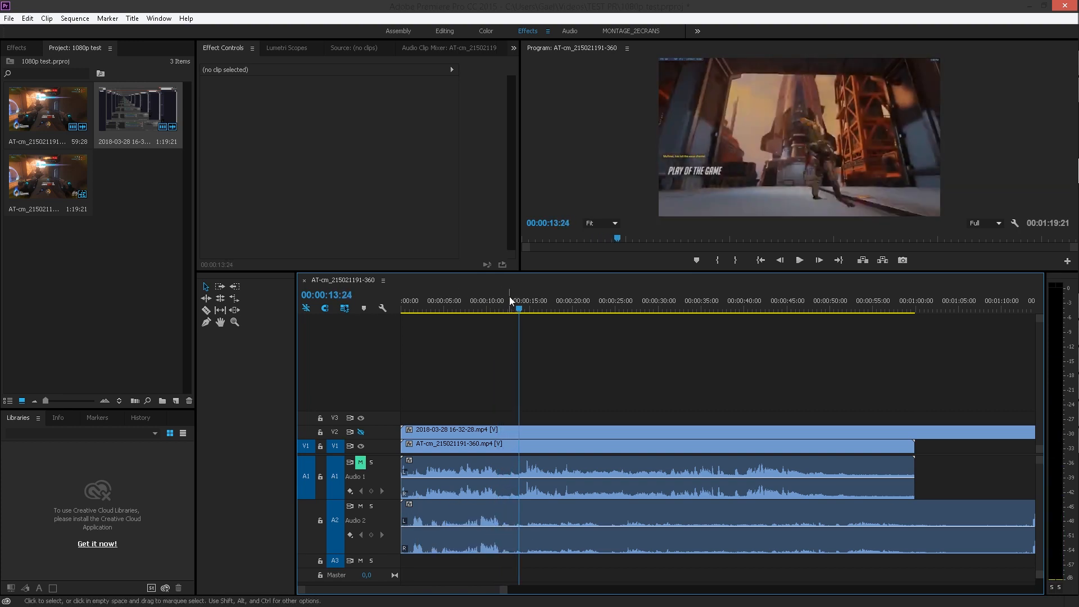
drag(521, 305, 490, 311)
key(space)
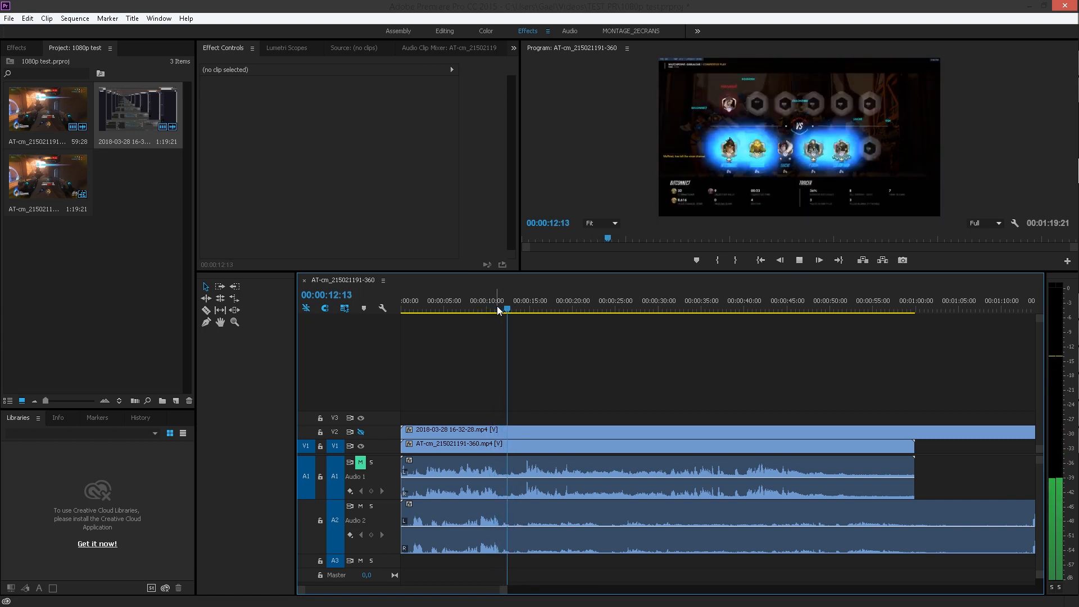
key(space)
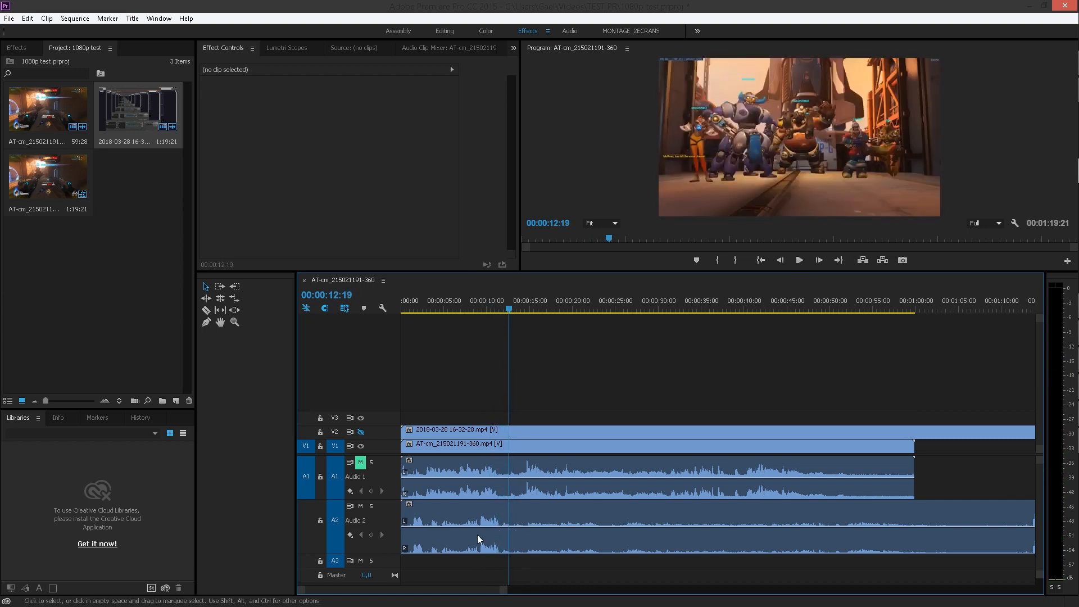
Trim about 11 seconds off the start of the screen recording and move it to the beginning of the sequence
drag(405, 525, 503, 535)
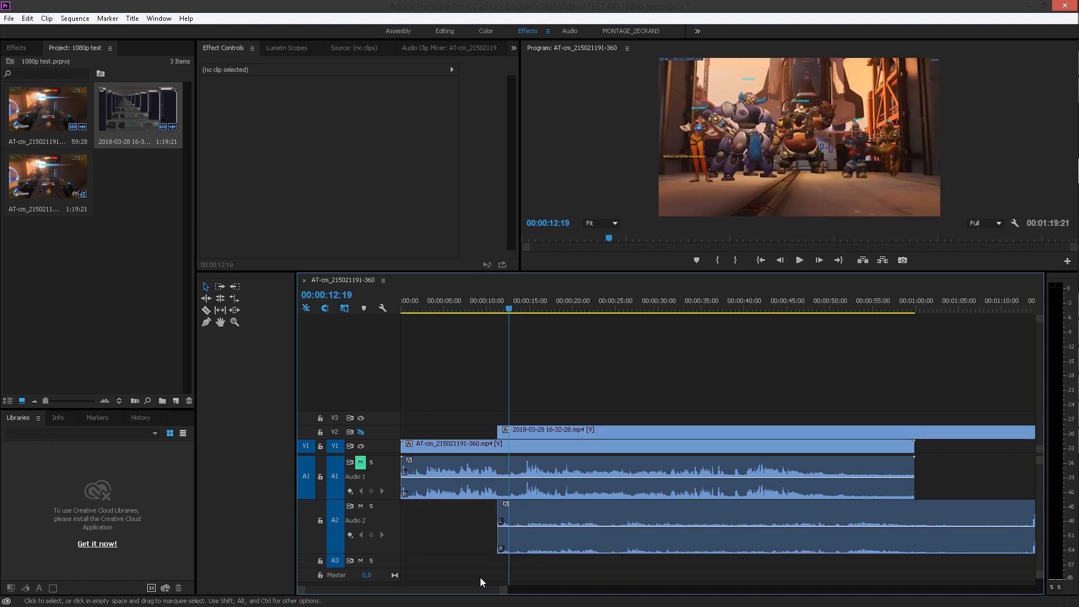
drag(482, 592, 460, 592)
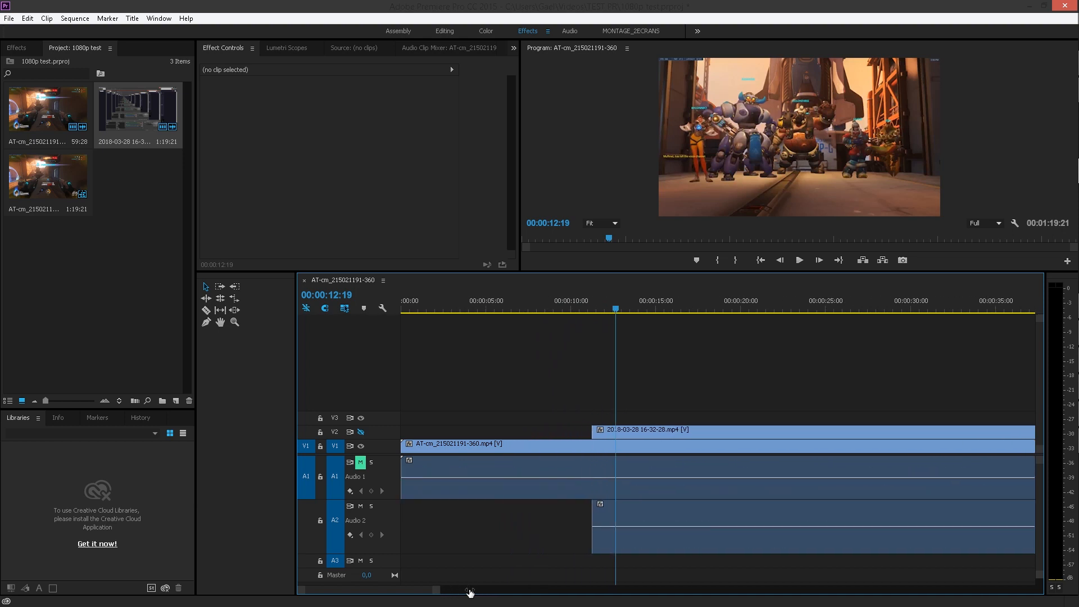
drag(671, 433, 474, 438)
Unmute audio track A1, mute A2, and play the downloaded clip's audio from the start of the sequence
click(361, 462)
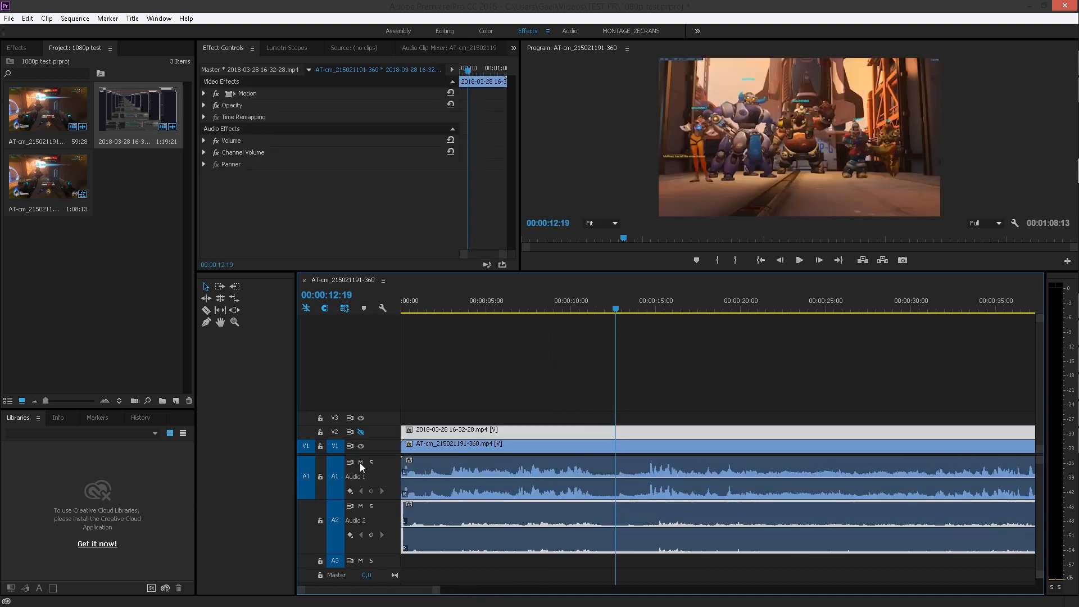
key(space)
click(363, 507)
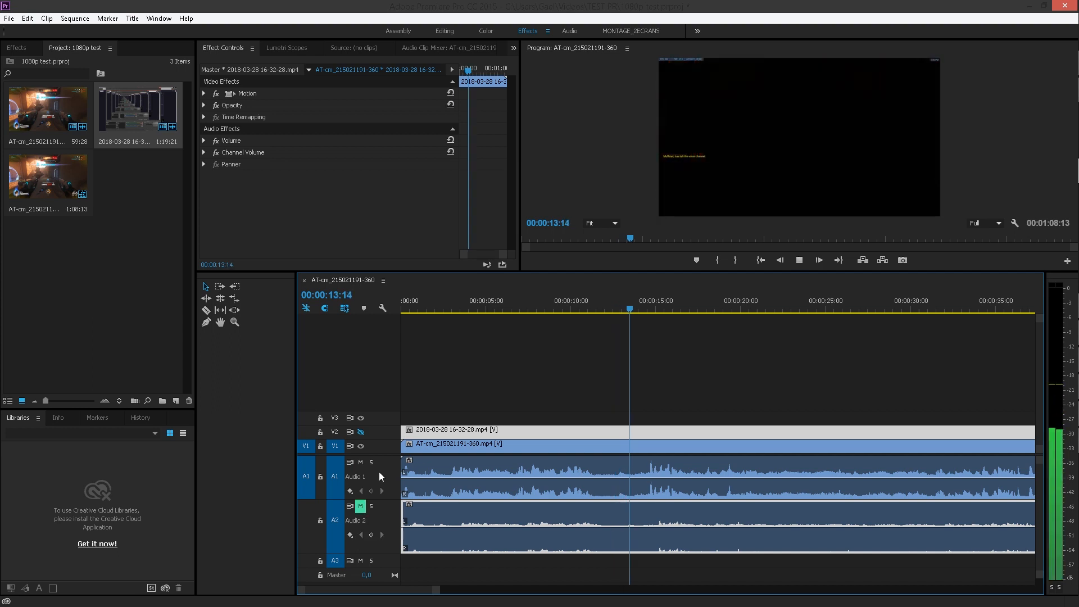
key(space)
drag(434, 308, 278, 318)
key(space)
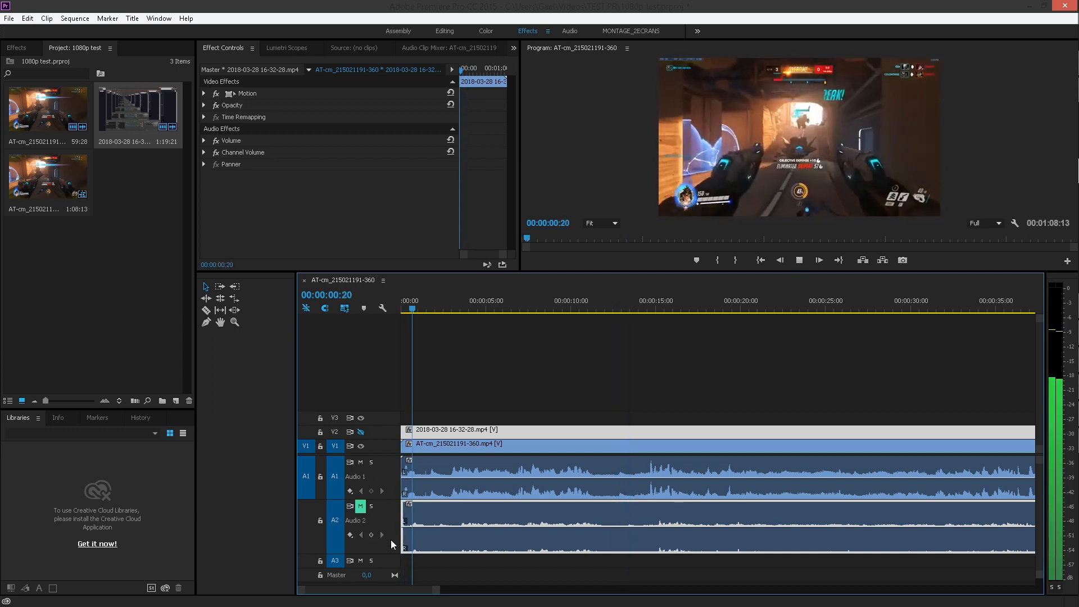
key(space)
Trim another 16 frames off the screen recording's start to match the A1 waveform, closing the gap at the sequence start
drag(436, 596, 353, 591)
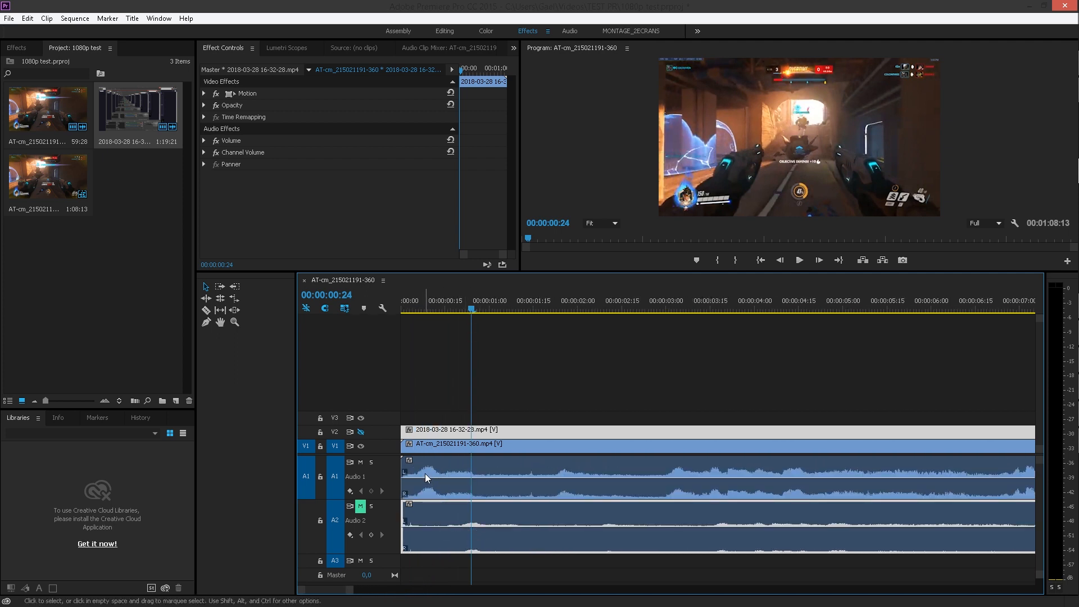
drag(403, 521, 450, 518)
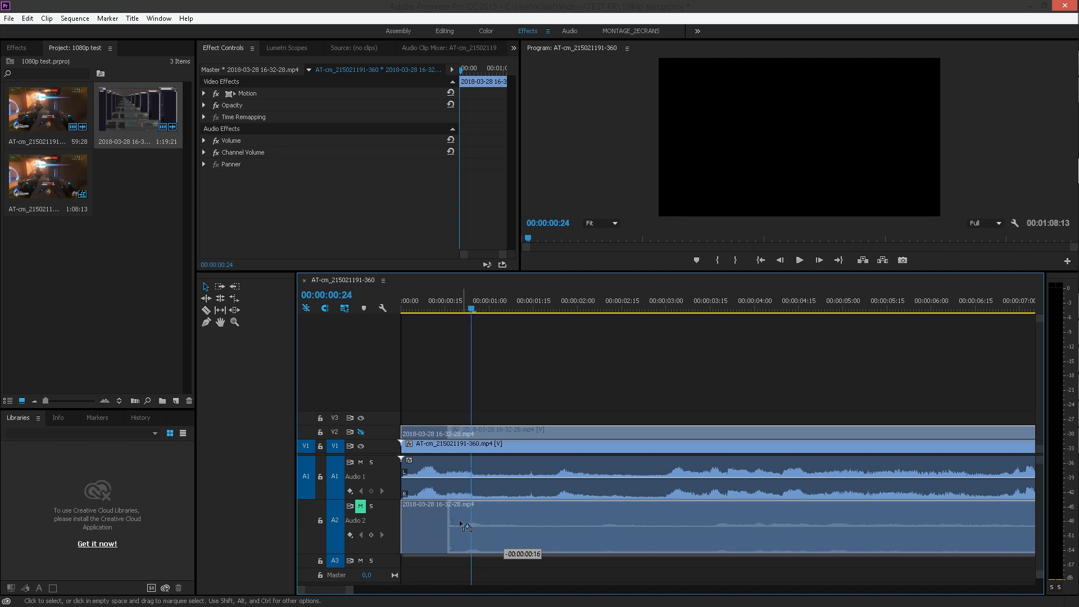
Unmute audio track A2 and play the sequence from the start to check that both audio tracks are in sync
click(404, 311)
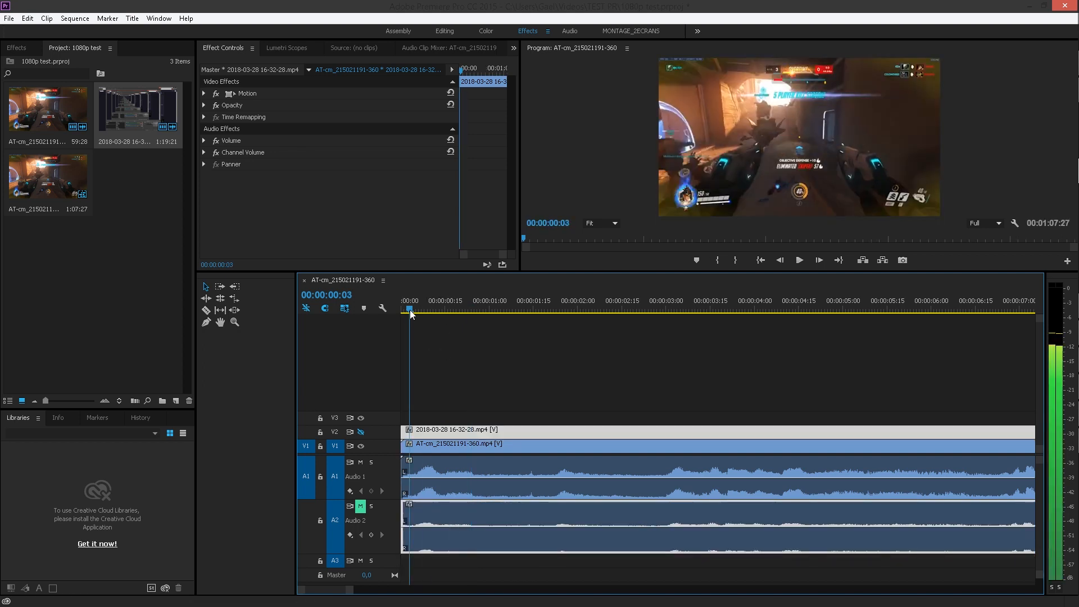
click(360, 507)
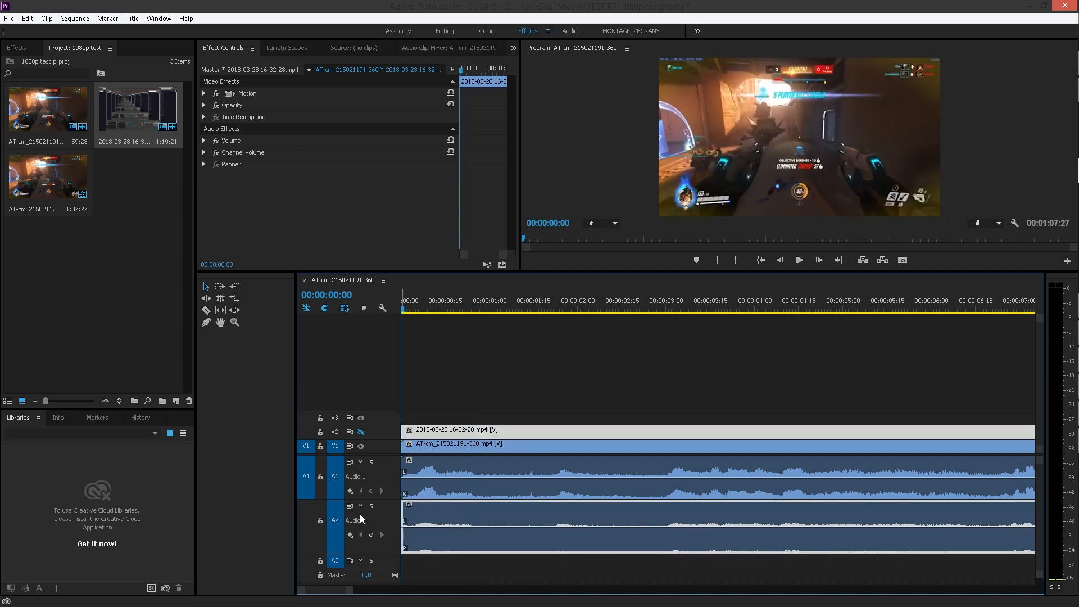
key(space)
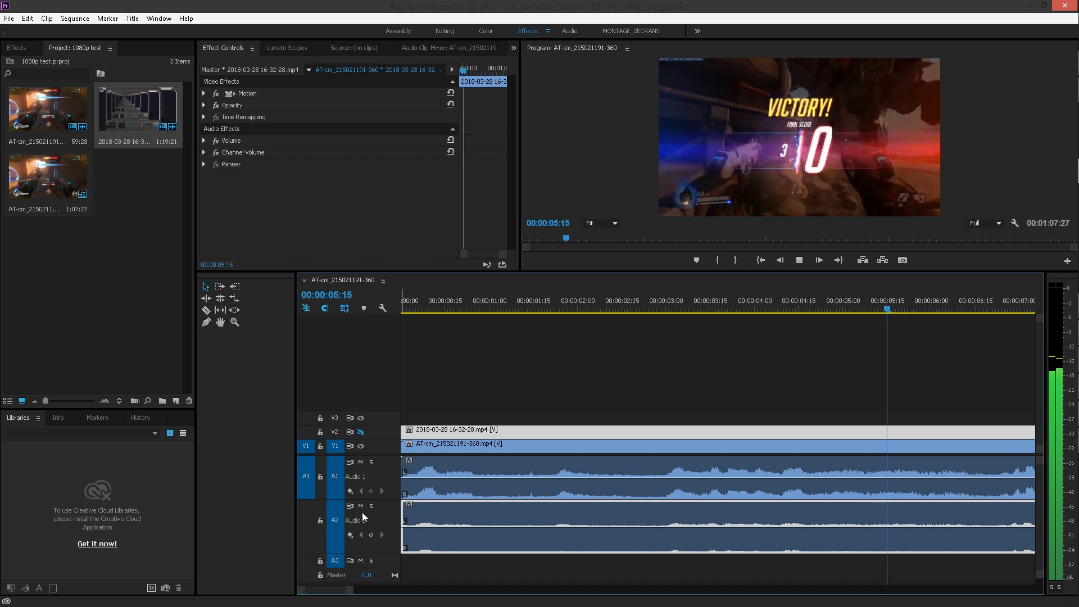
key(space)
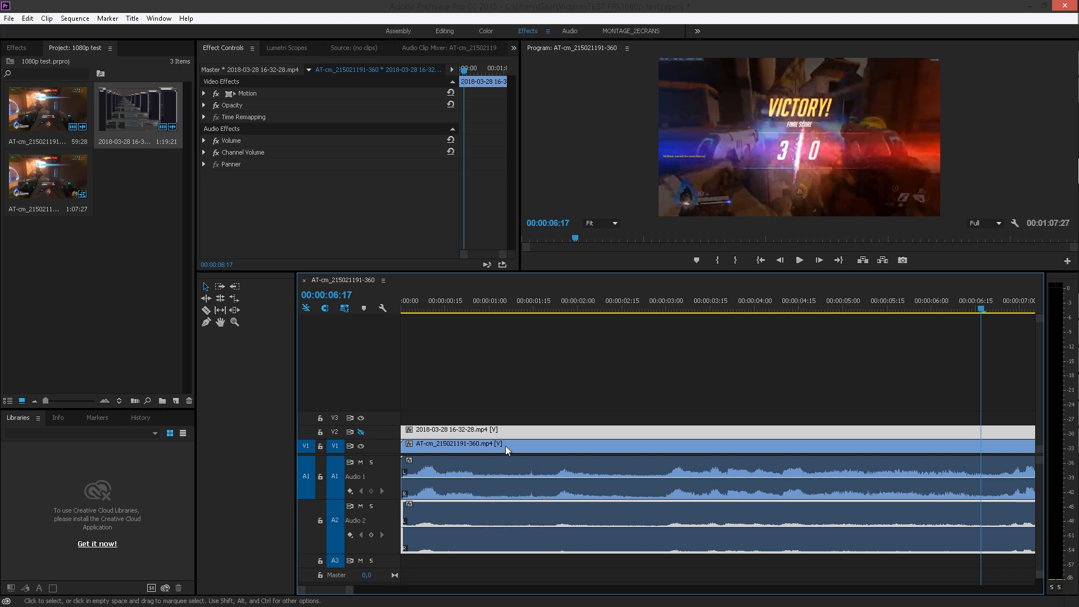
Show video track V2 again and set the screen recording's scale to 45 and its position to -137.3, 177.4
click(362, 433)
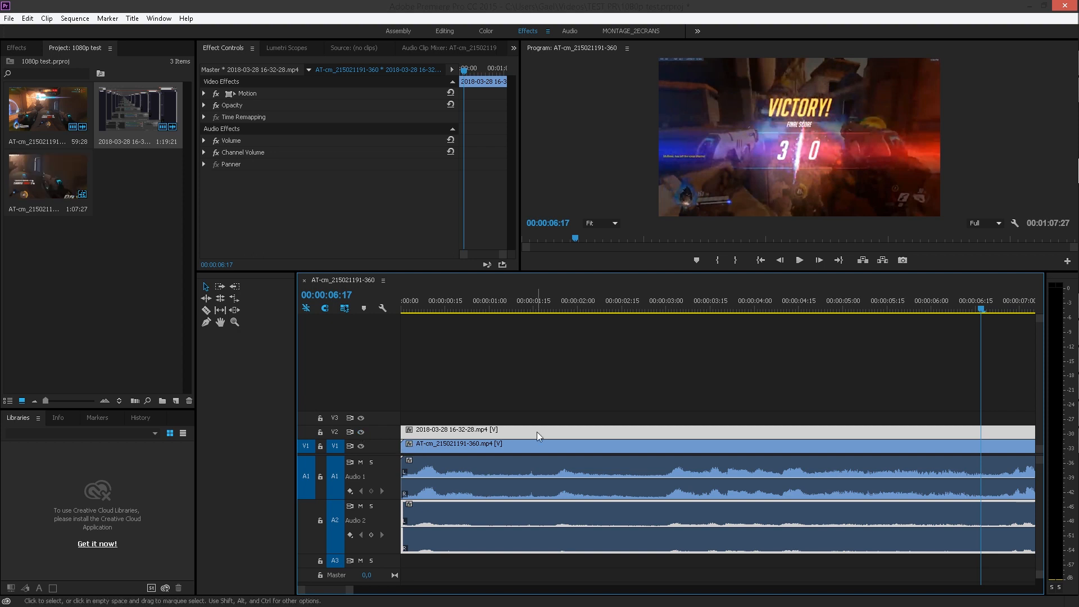
click(501, 304)
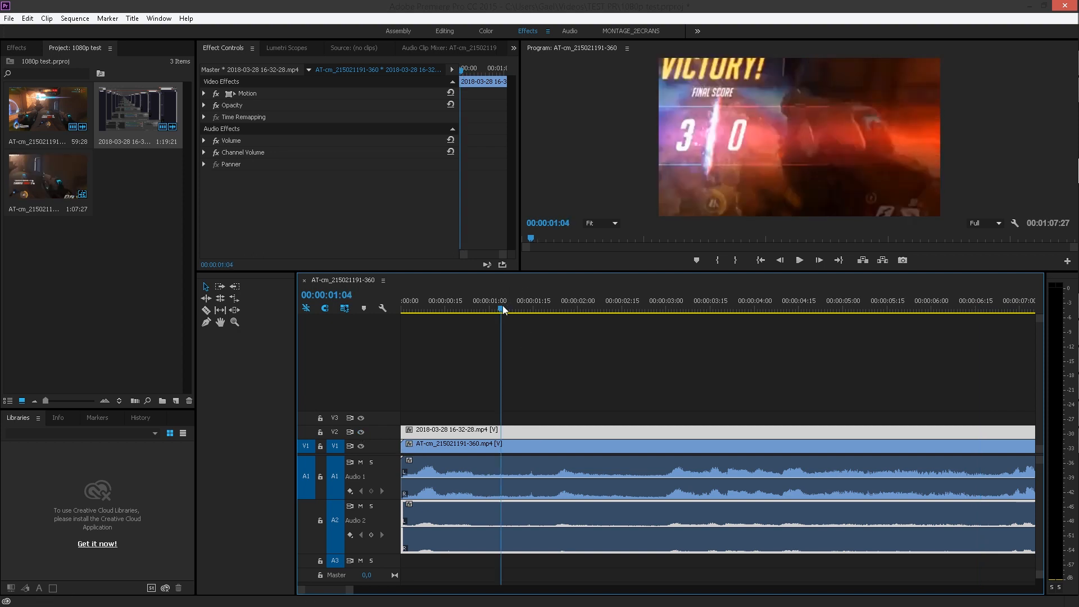
click(205, 93)
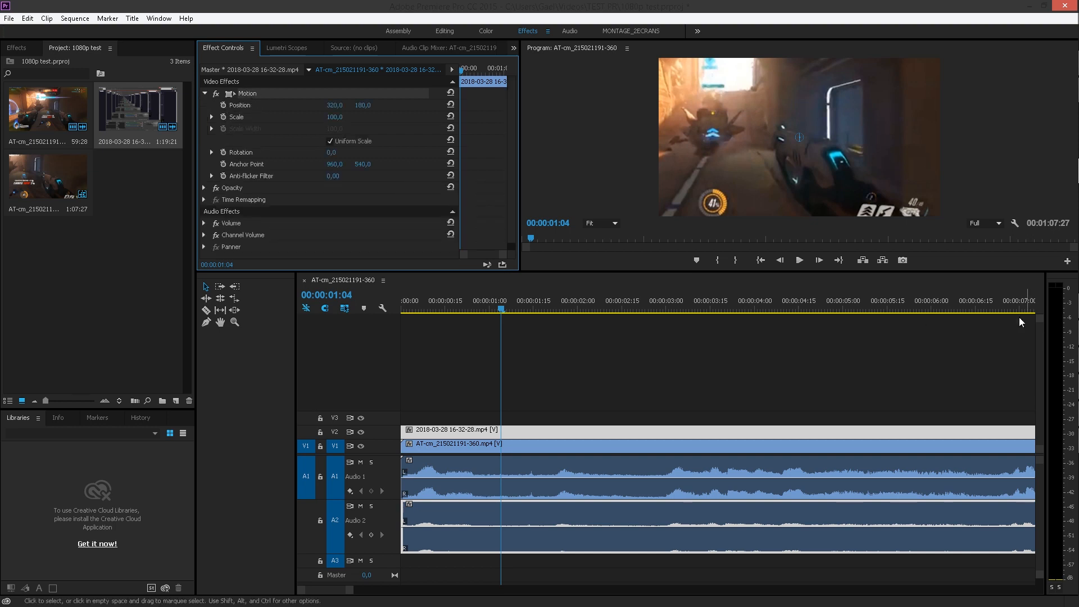
drag(877, 153, 613, 155)
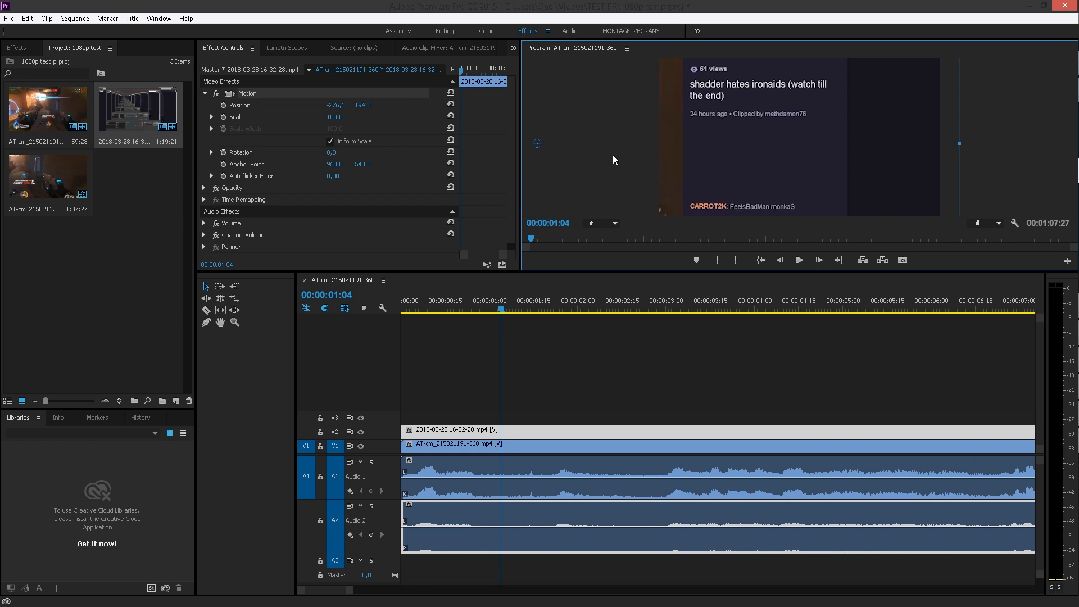
drag(337, 123, 314, 124)
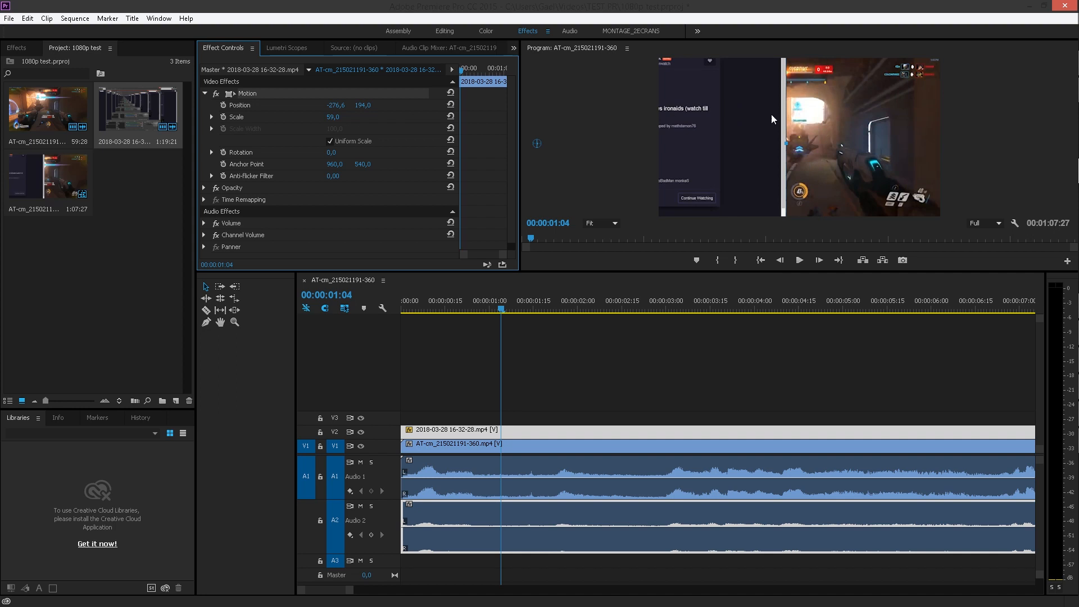
drag(723, 140, 788, 132)
click(325, 120)
drag(333, 117, 325, 117)
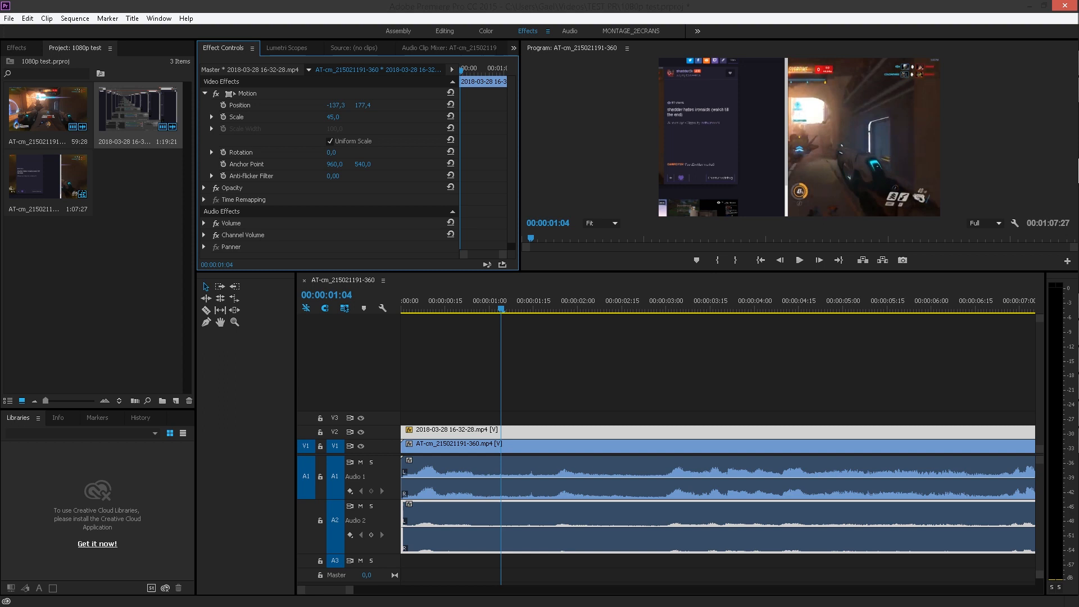
Search the effects for crop and apply the Crop effect to the screen recording
click(17, 48)
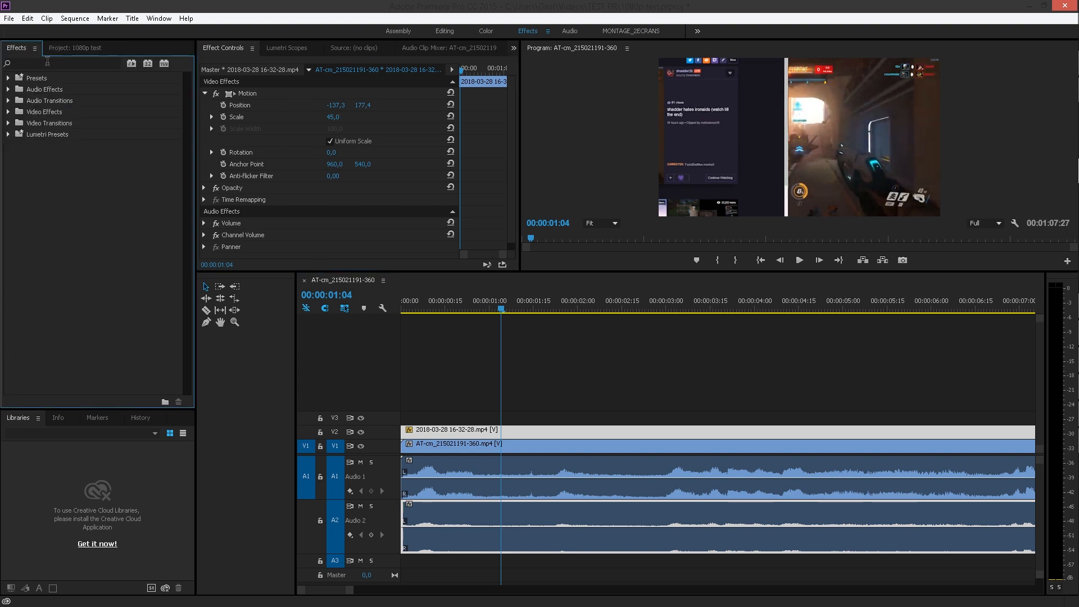
click(47, 63)
text(crop)
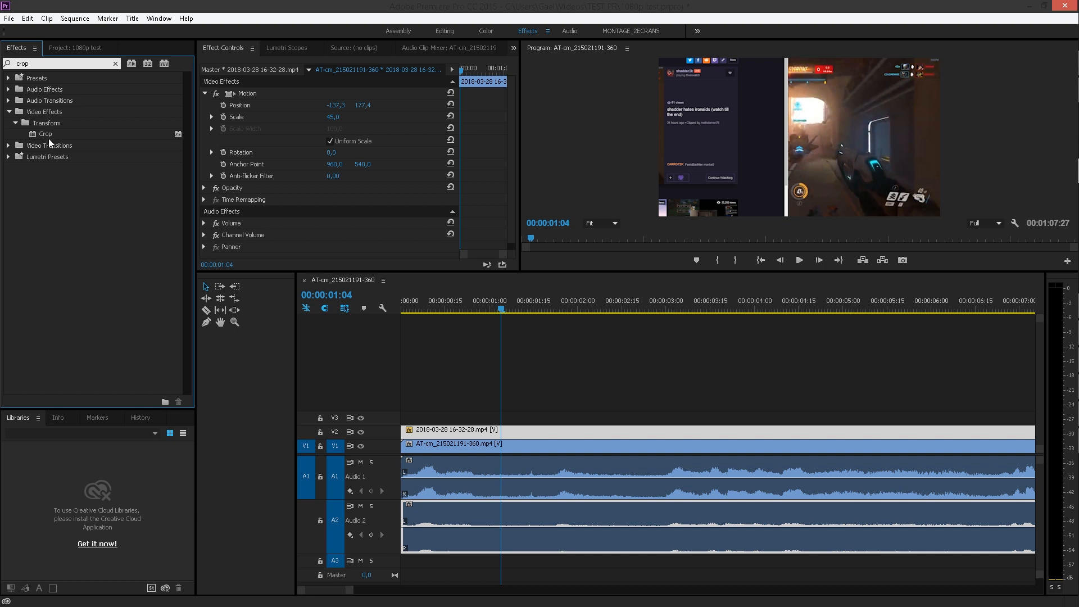
drag(48, 136, 298, 209)
Crop the screen recording down to the chat box with Left 67%, Top 23%, Right 14% and Bottom 33%
scroll(334, 226, down, 4)
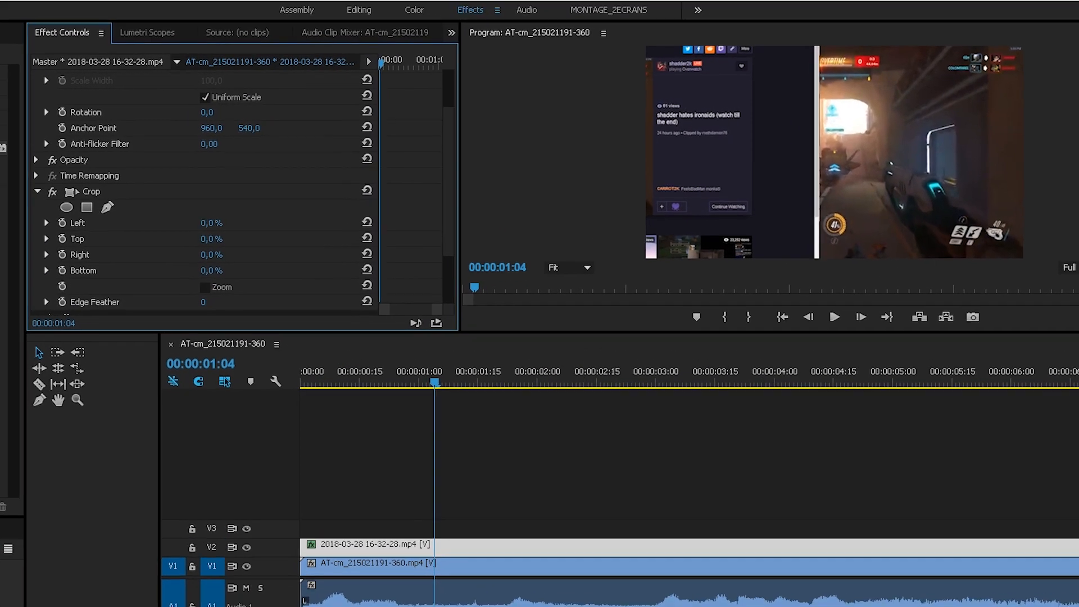
drag(212, 255, 231, 255)
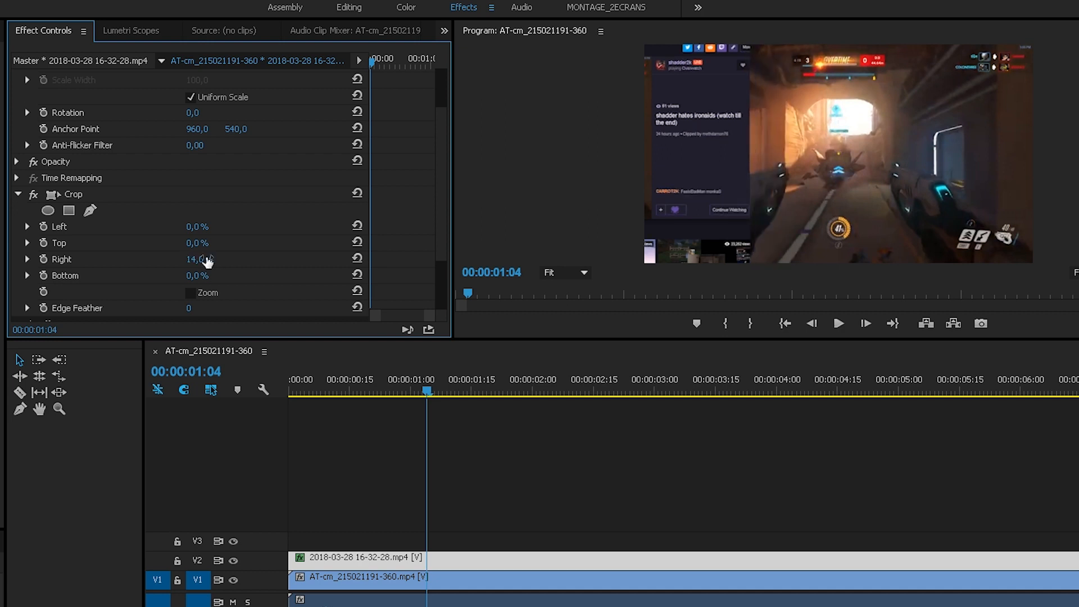
drag(194, 278, 240, 278)
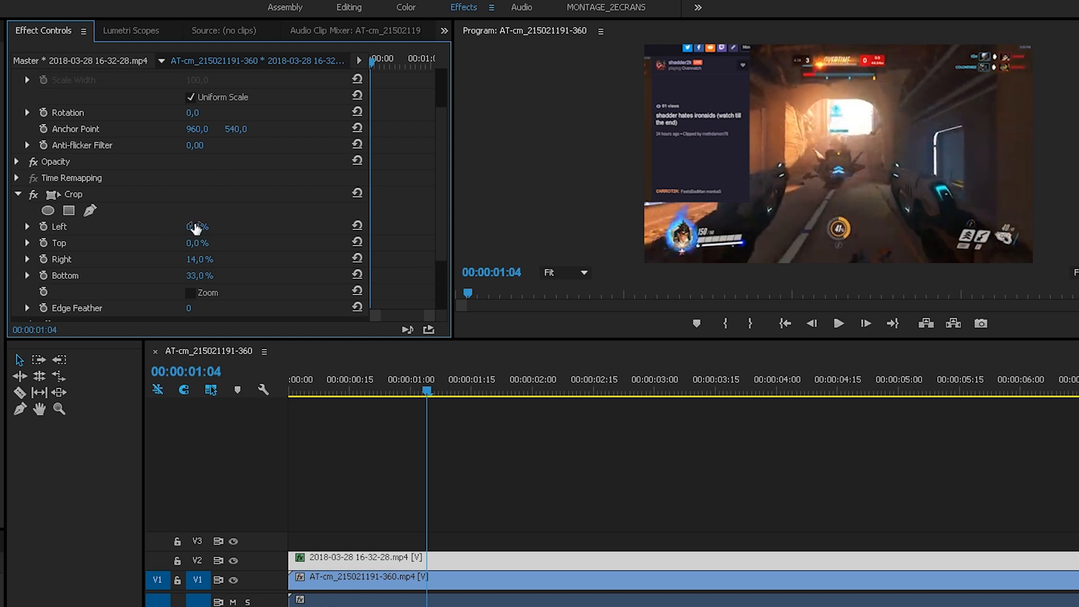
drag(191, 243, 227, 243)
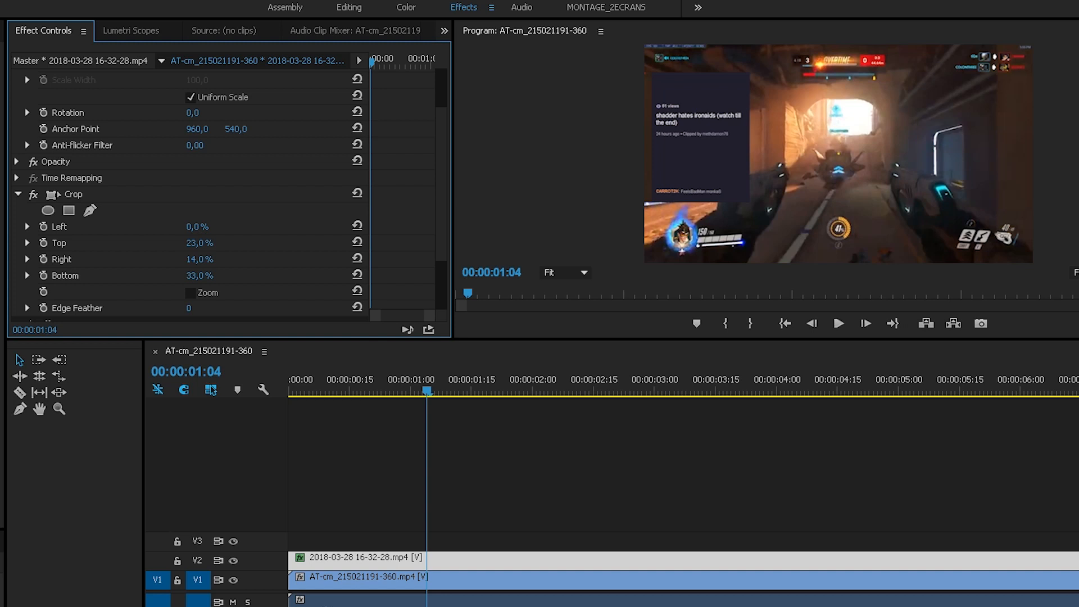
drag(197, 226, 222, 227)
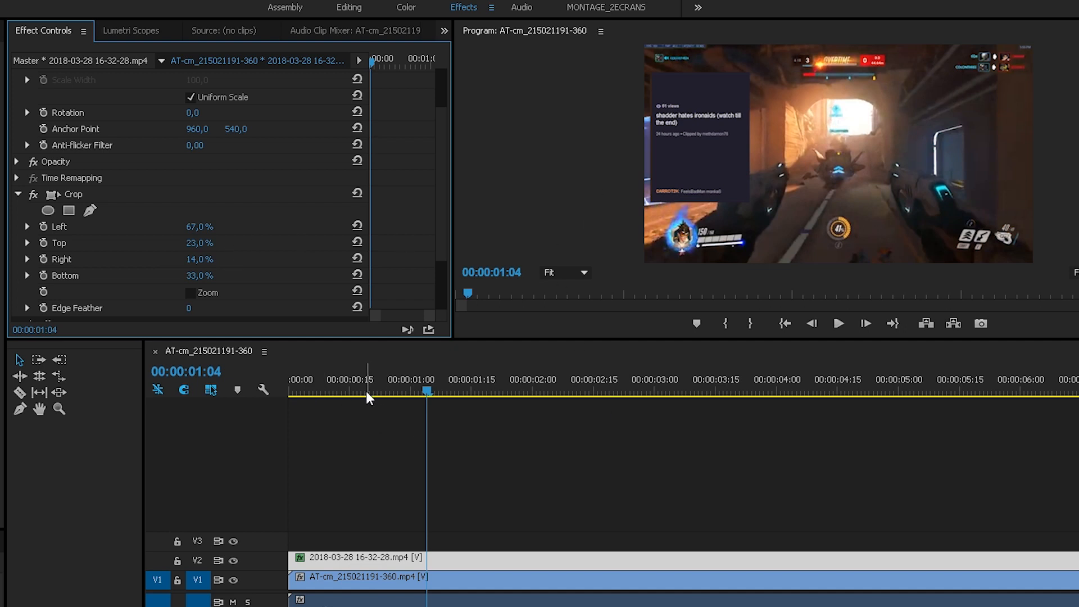
Play the sequence from the start to check the cropped chat over the gameplay
click(337, 392)
key(Home)
key(space)
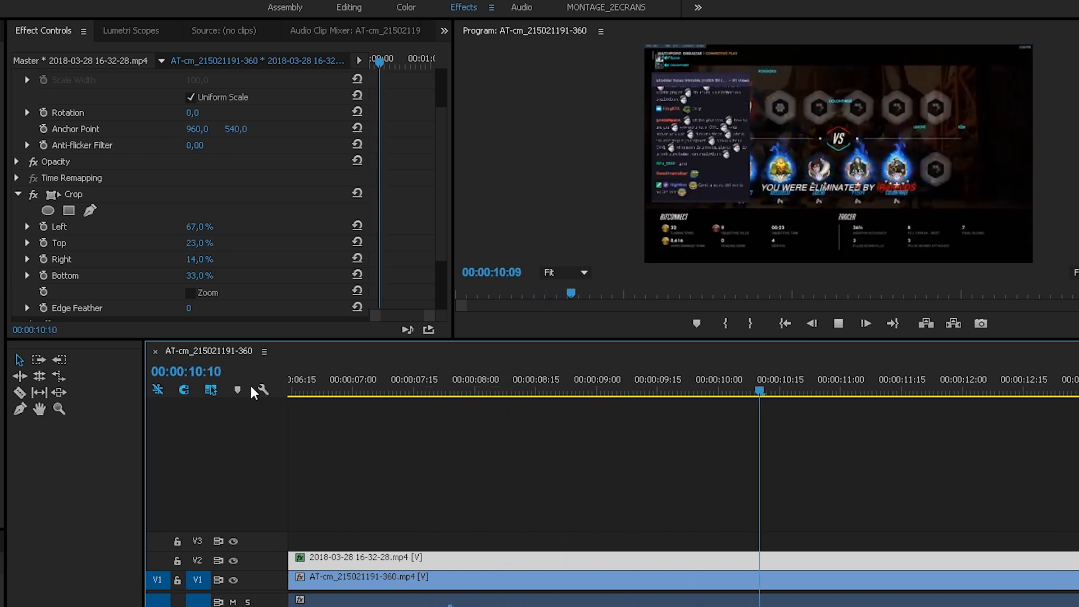
key(space)
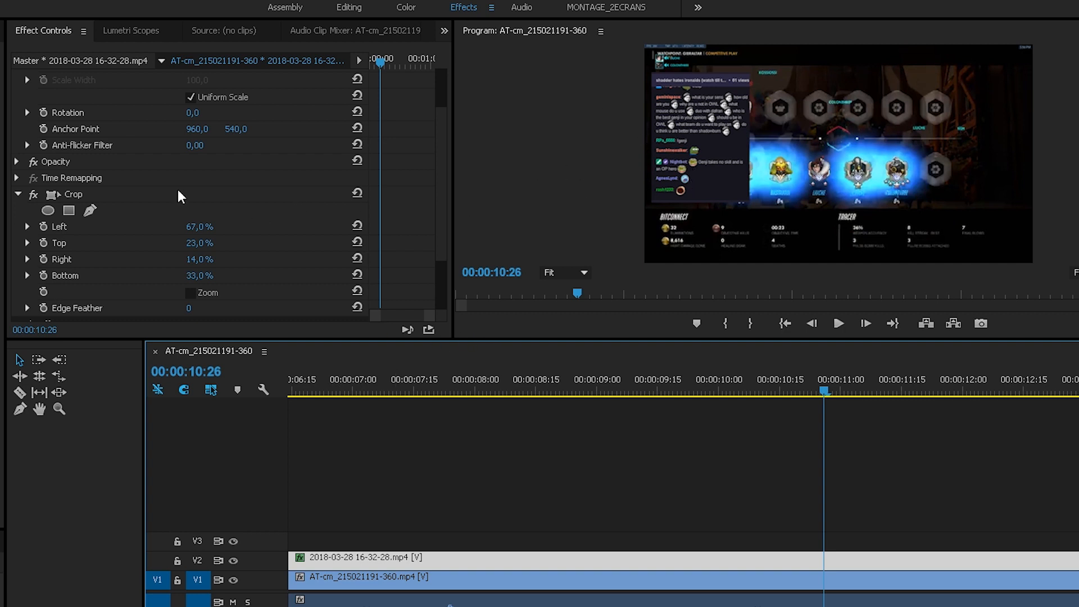
Try an opacity of 84% on the chat overlay without keyframes and play the sequence to preview it
scroll(83, 194, down, 1)
click(17, 130)
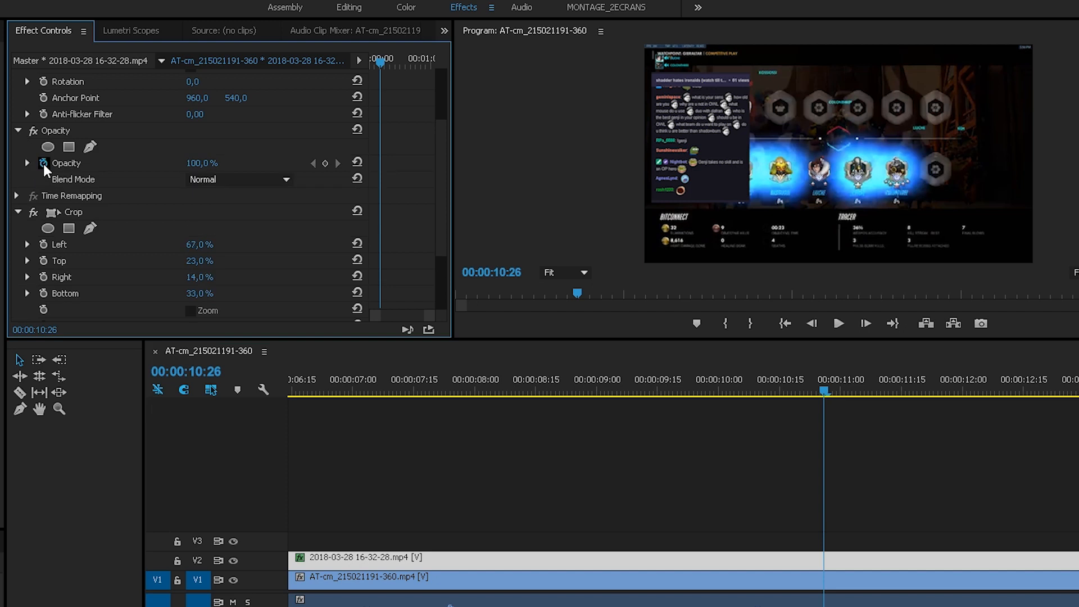
drag(200, 169, 190, 169)
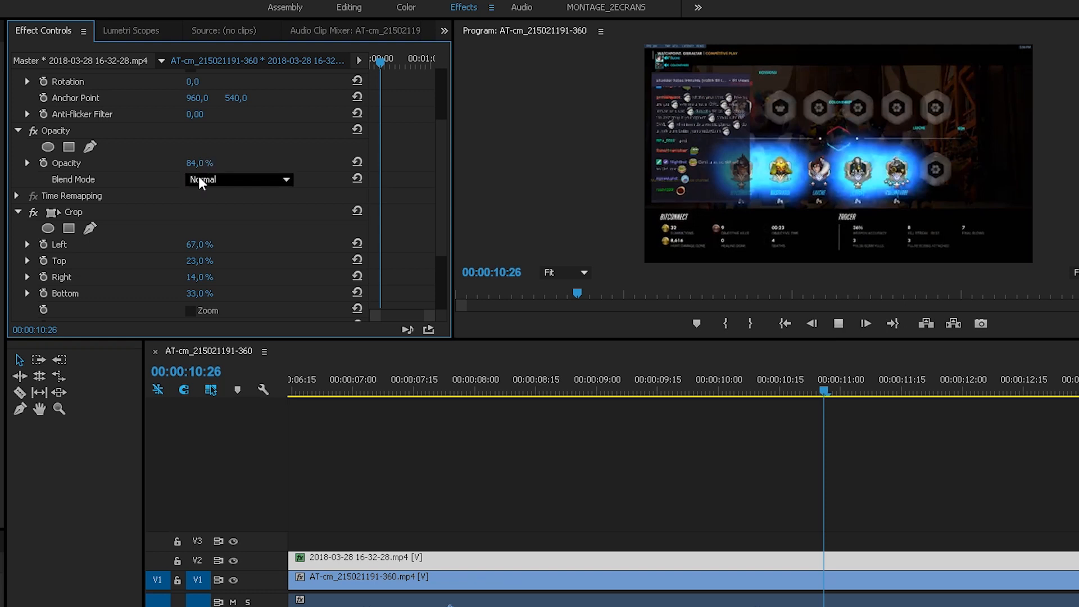
key(space)
key(space)
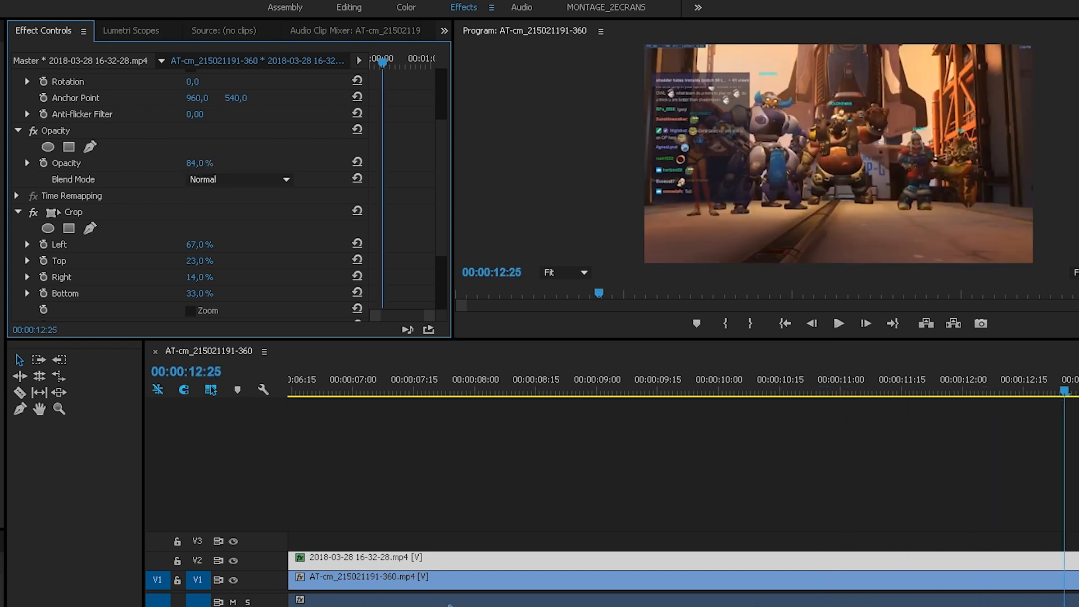
Restore the chat overlay's opacity to 100%, try the Linear Dodge (Add) blend mode and play the sequence briefly
drag(200, 163, 235, 177)
click(236, 180)
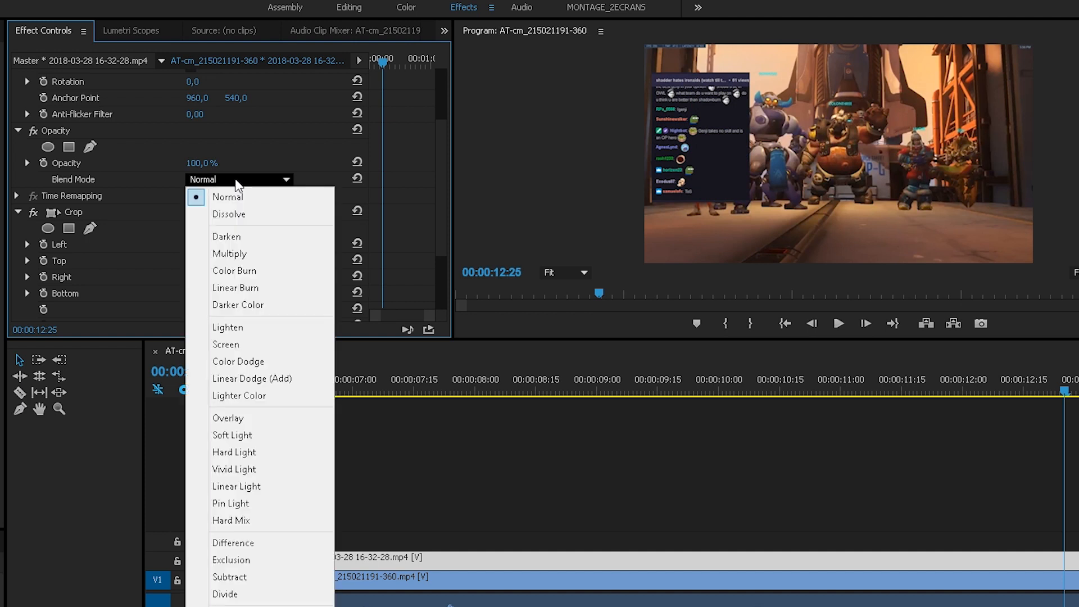
click(243, 346)
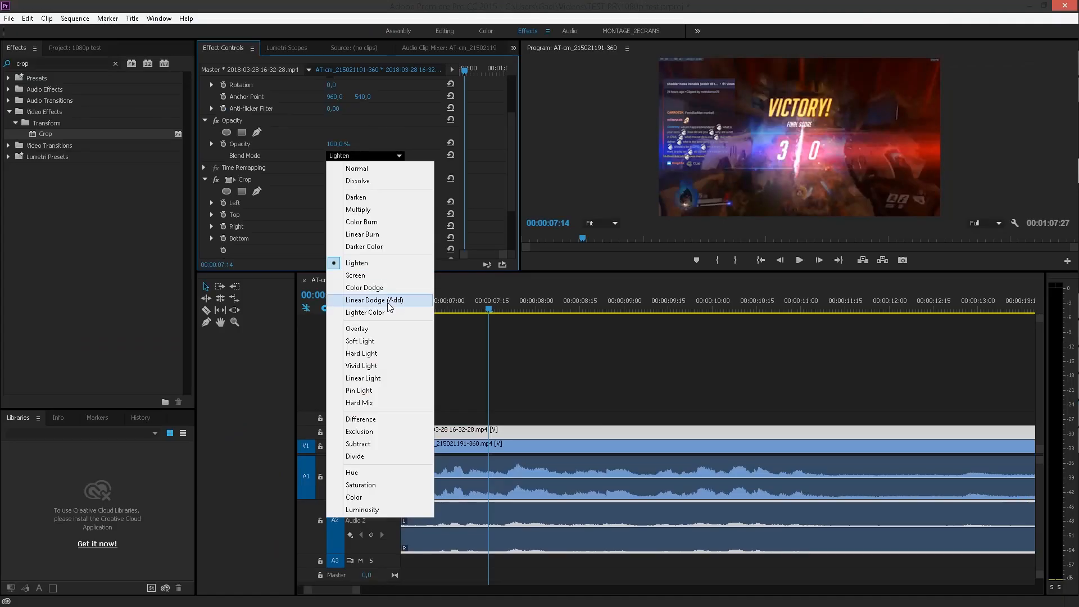
click(377, 304)
key(space)
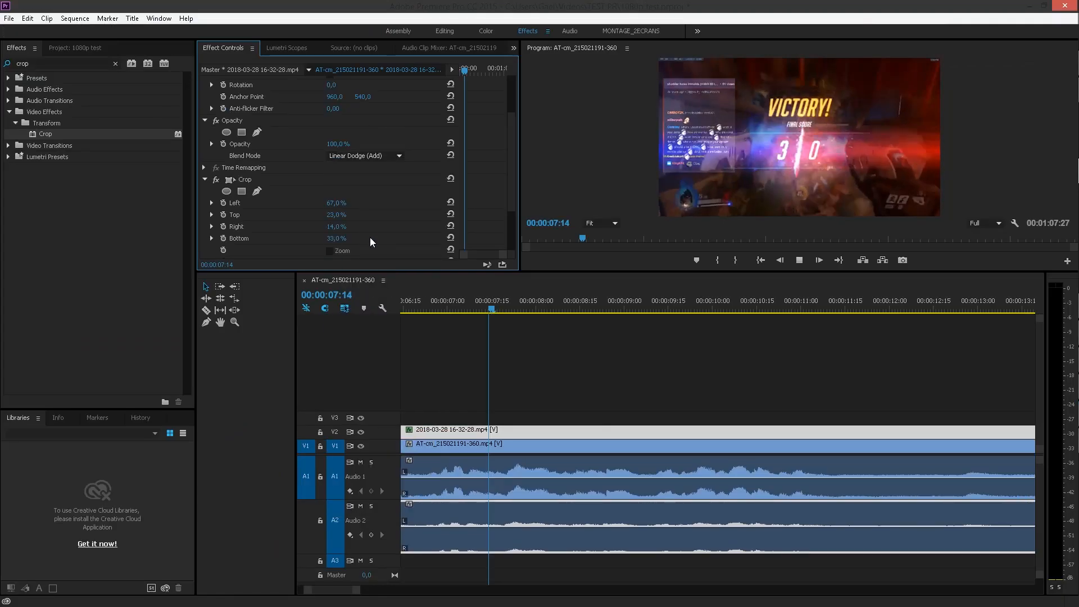
key(space)
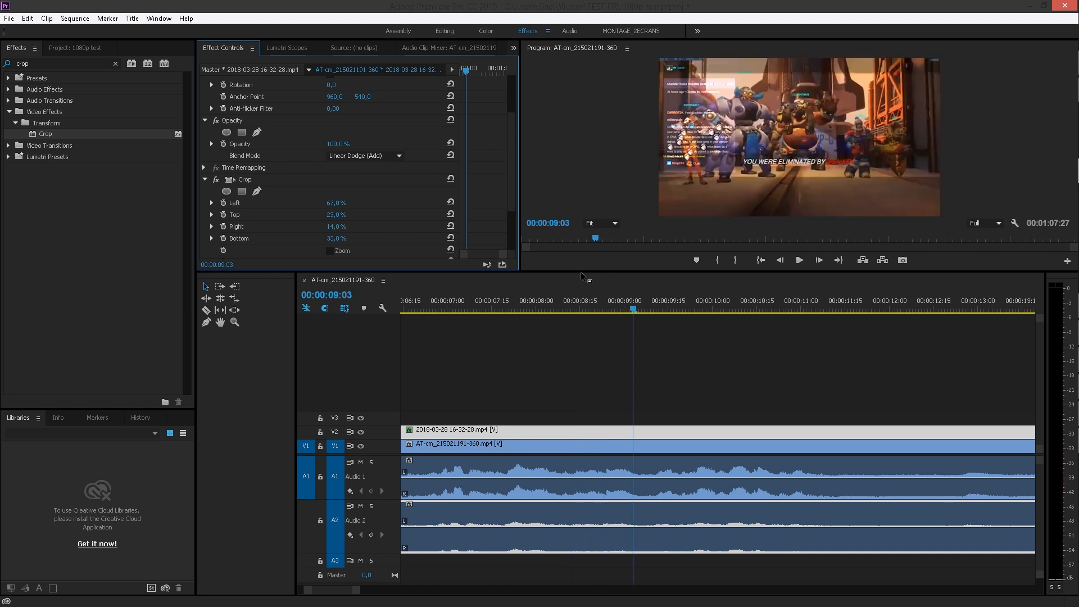
Enlarge the program preview and play further through the sequence to check how the blended chat looks over the gameplay
drag(579, 273, 563, 417)
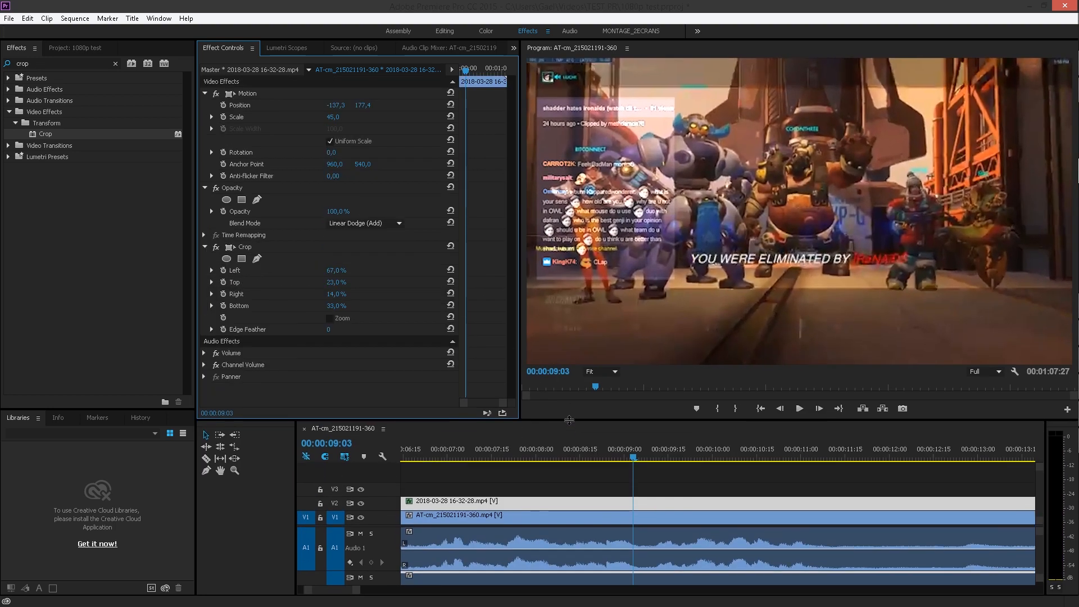
key(space)
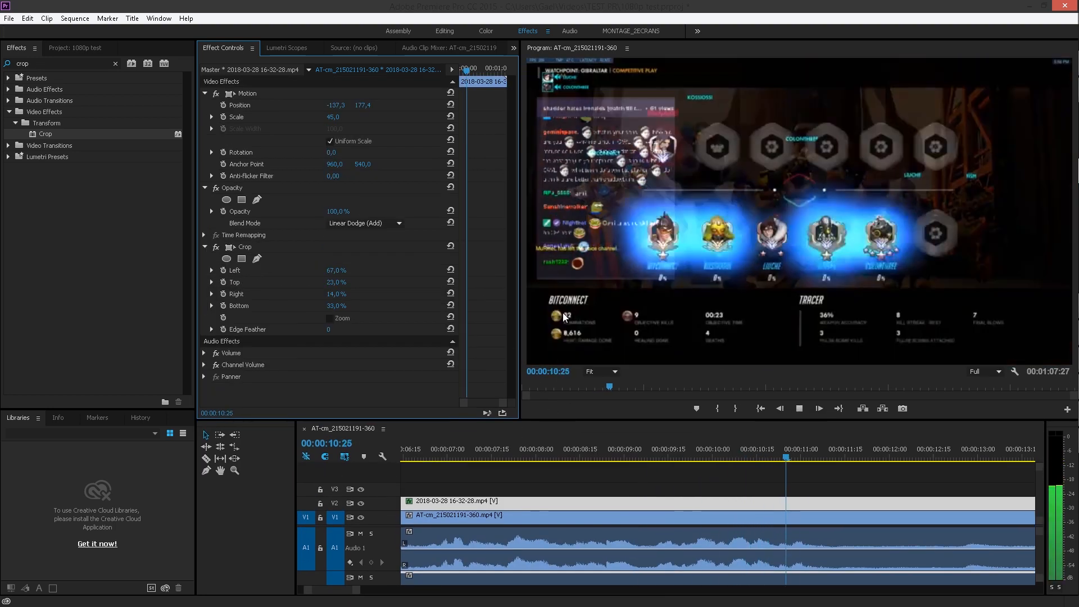
key(space)
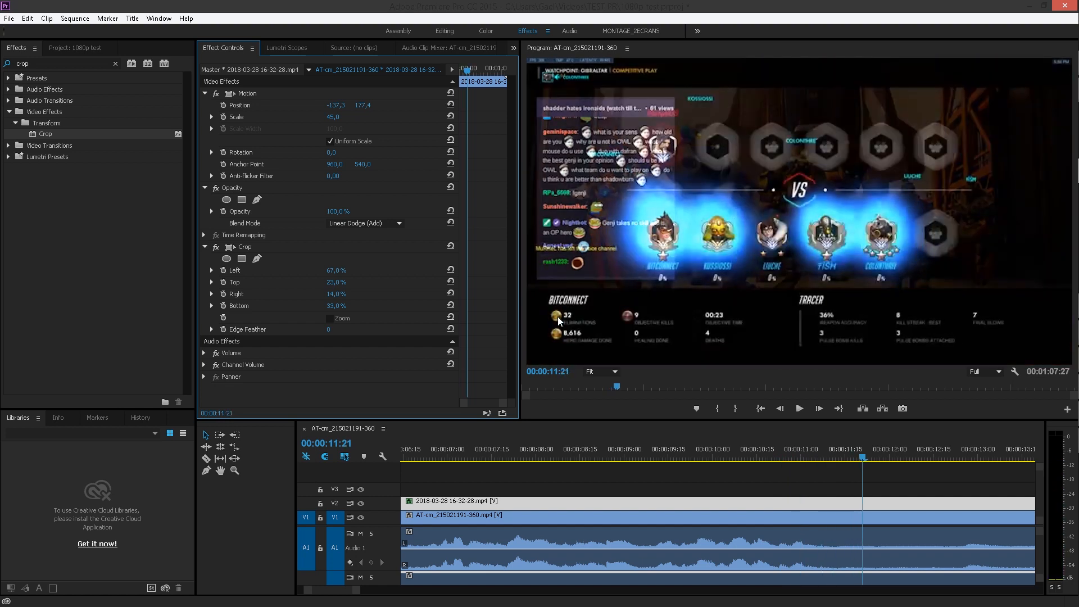
key(space)
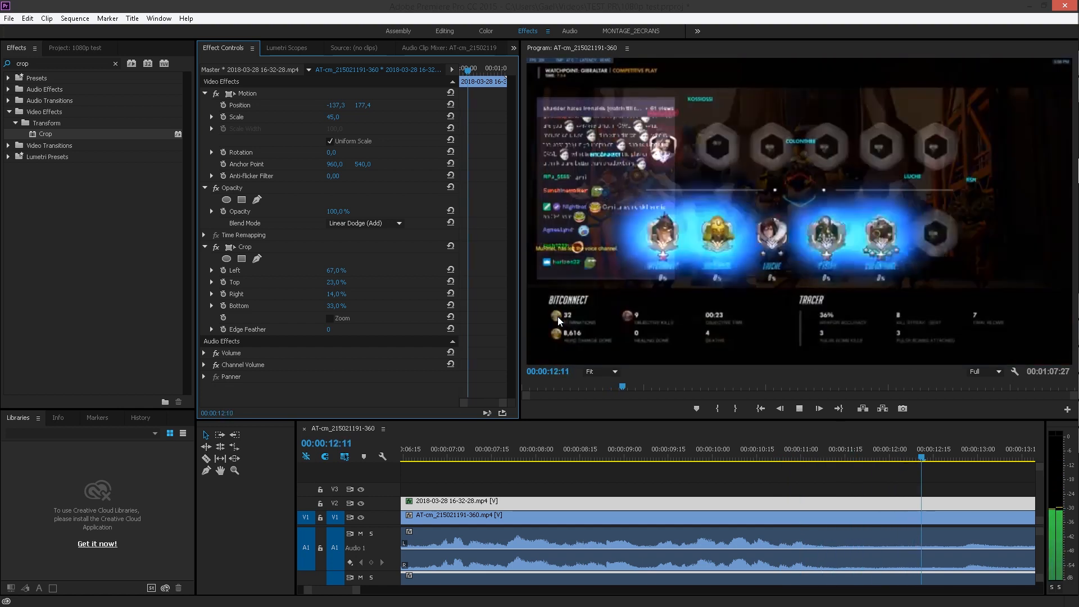
key(space)
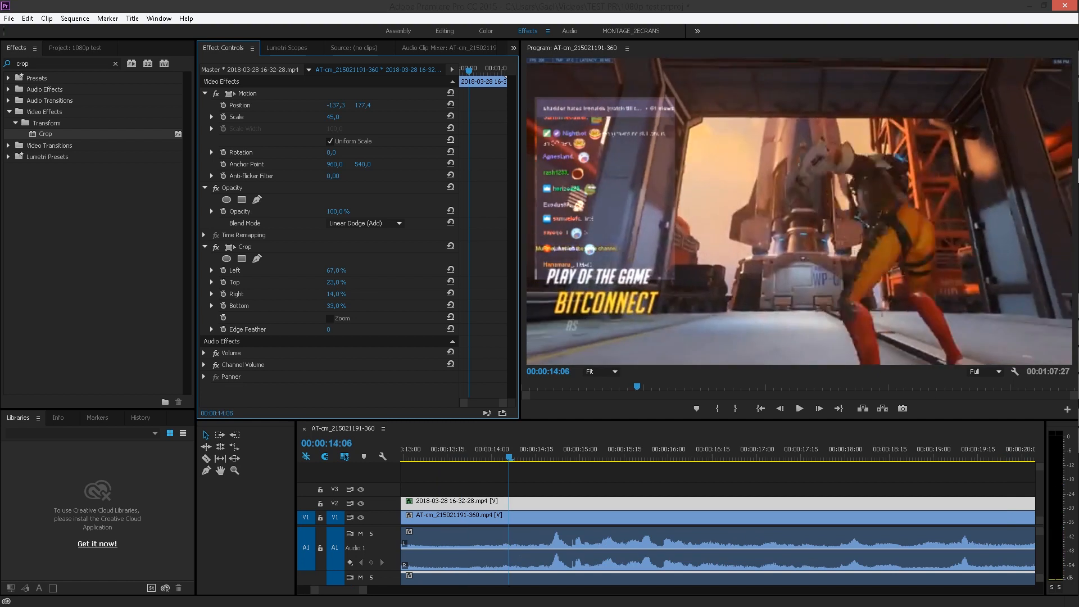
Set the chat overlay's blend mode to Screen at a later point in the gameplay, around 00:00:19:27
mouse_move(1062, 444)
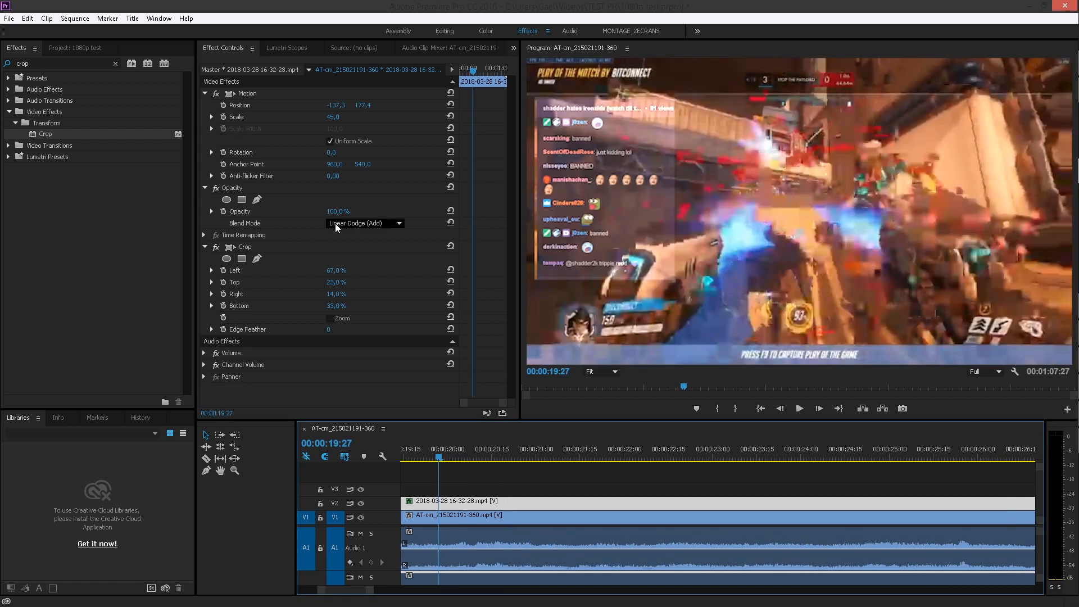
click(341, 225)
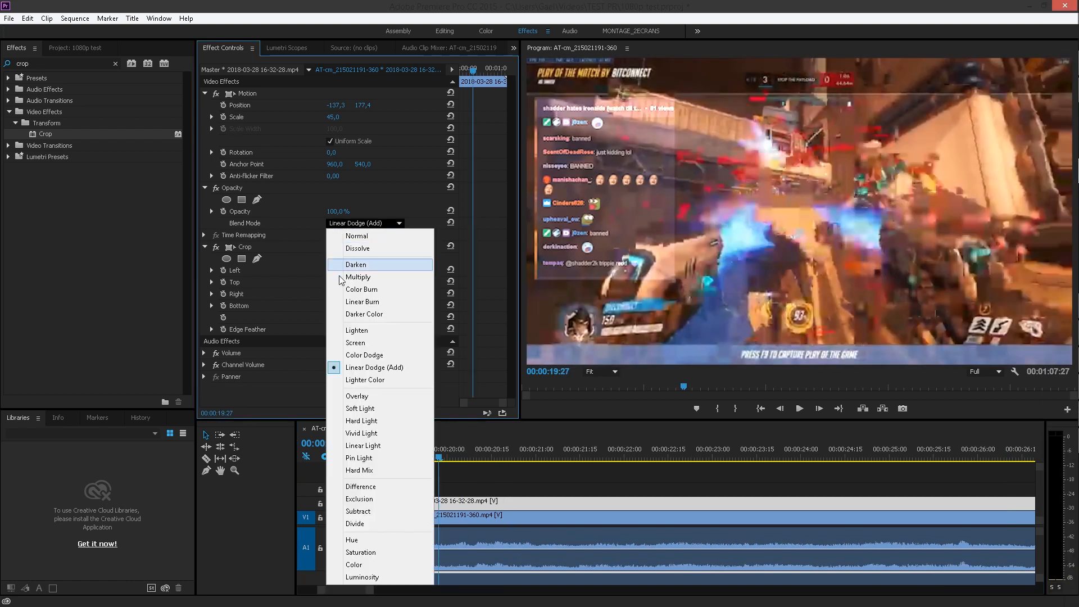
click(342, 343)
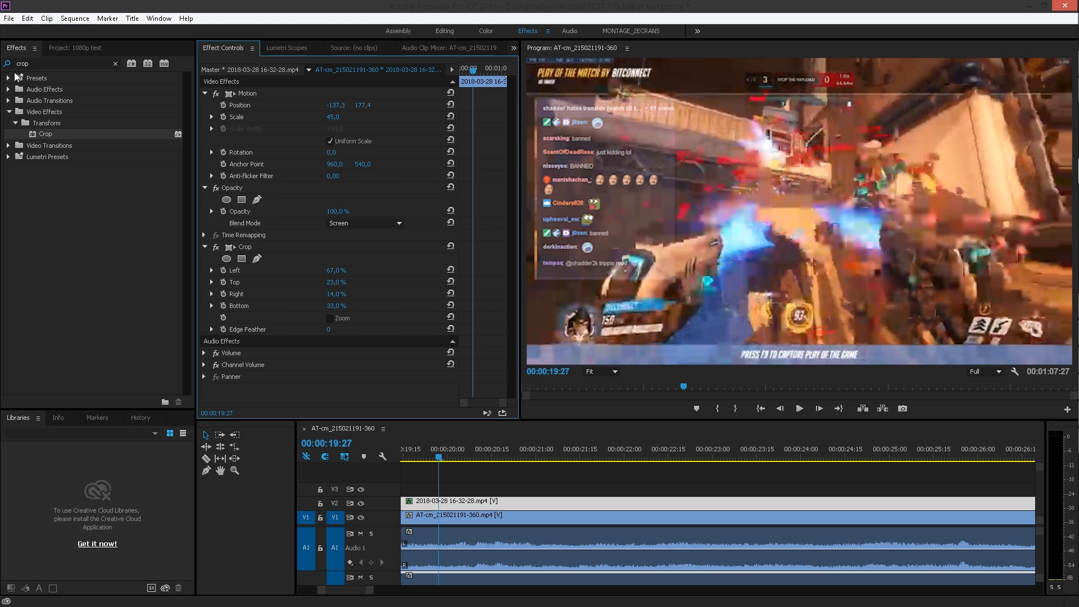
Apply the Levels effect to the chat recording, set its RGB Black Input Level to 56 and play the result
click(52, 63)
text(level)
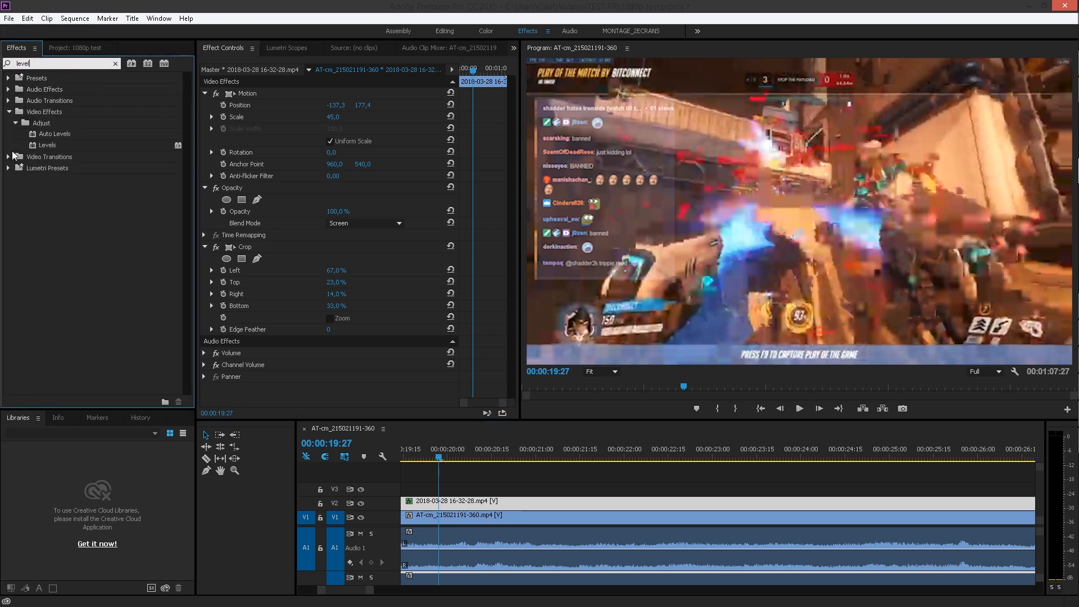
drag(51, 147, 333, 236)
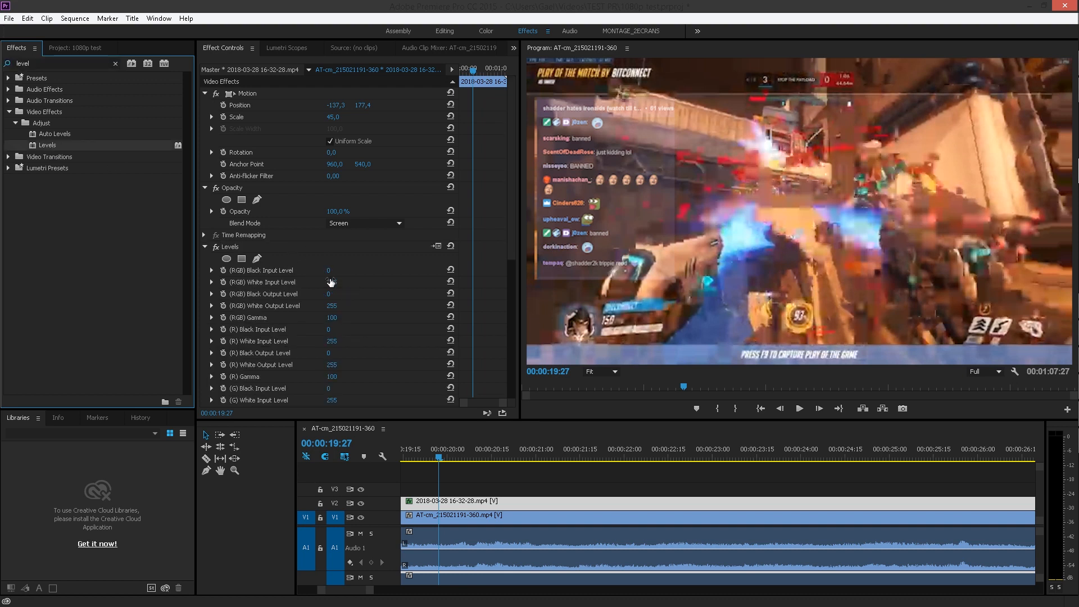
drag(330, 272, 329, 272)
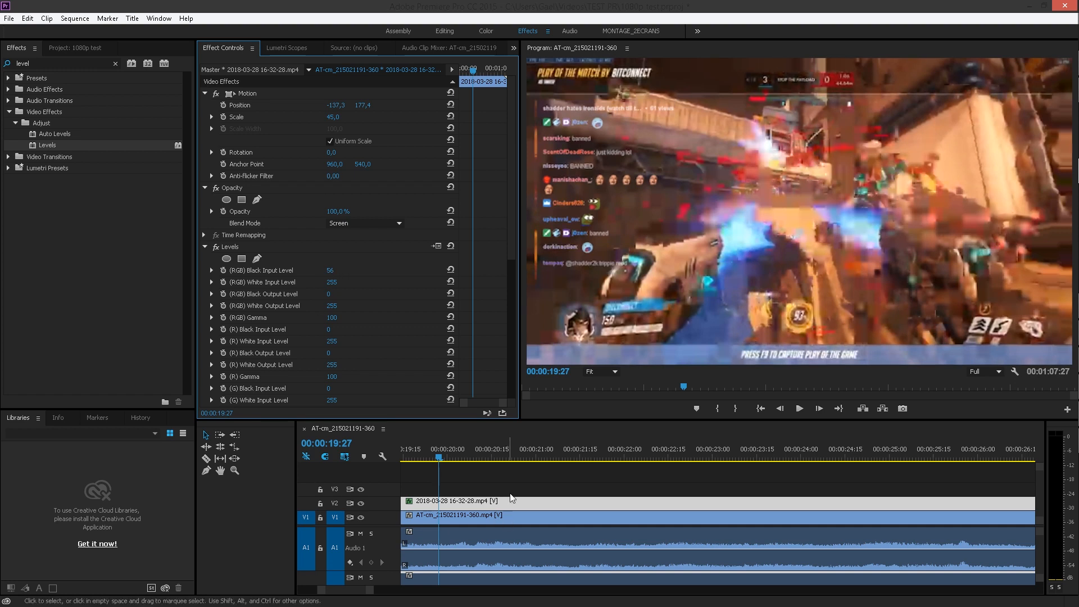
key(space)
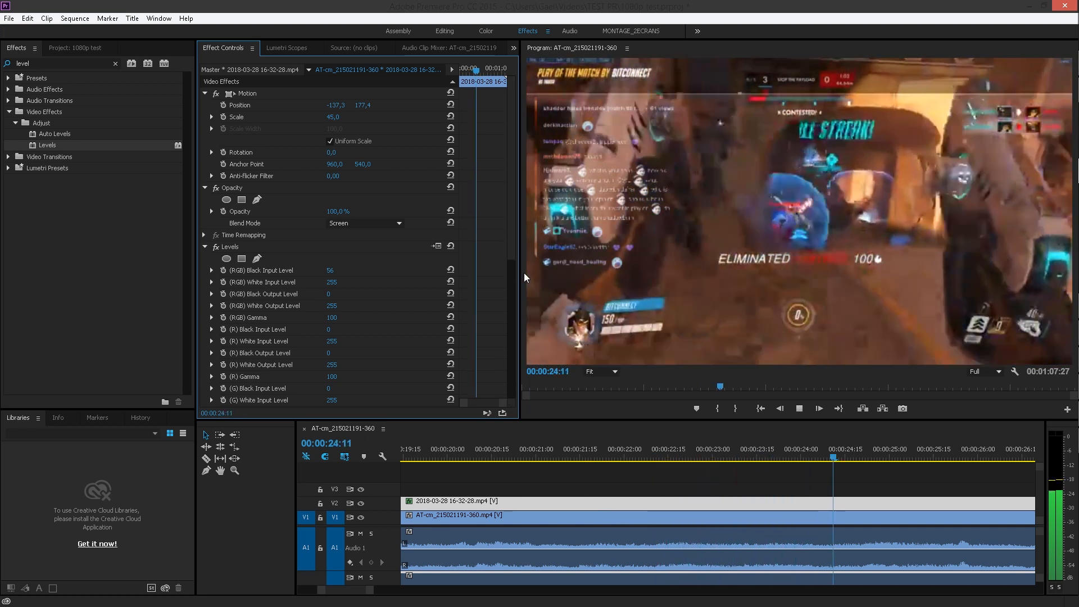
key(space)
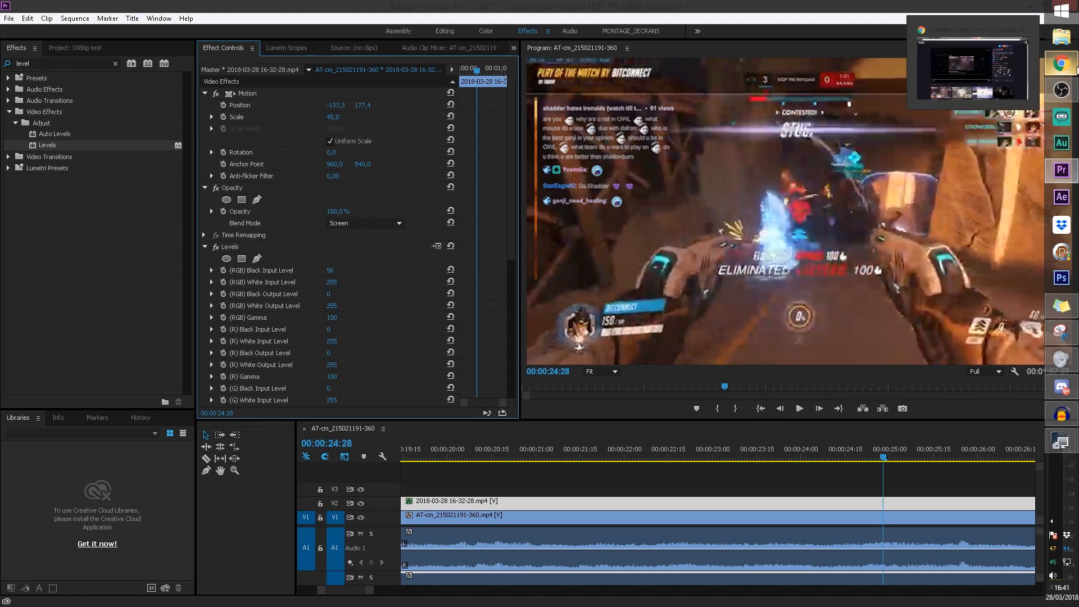
Switch to Chrome, close the clip pop-up on the streamer's Twitch page and show the channel's list of videos
click(1075, 66)
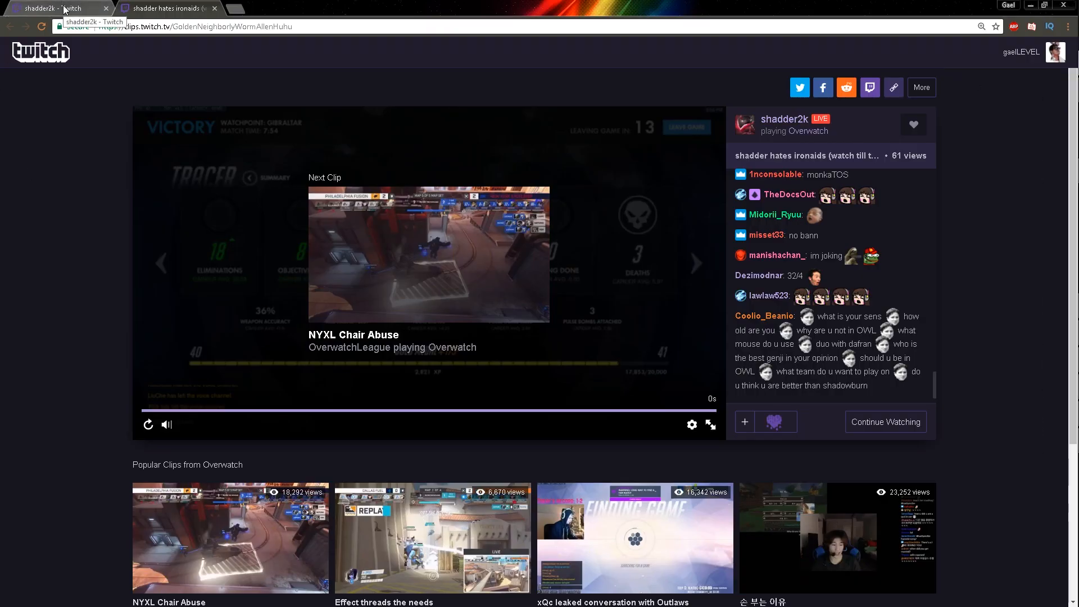
click(64, 10)
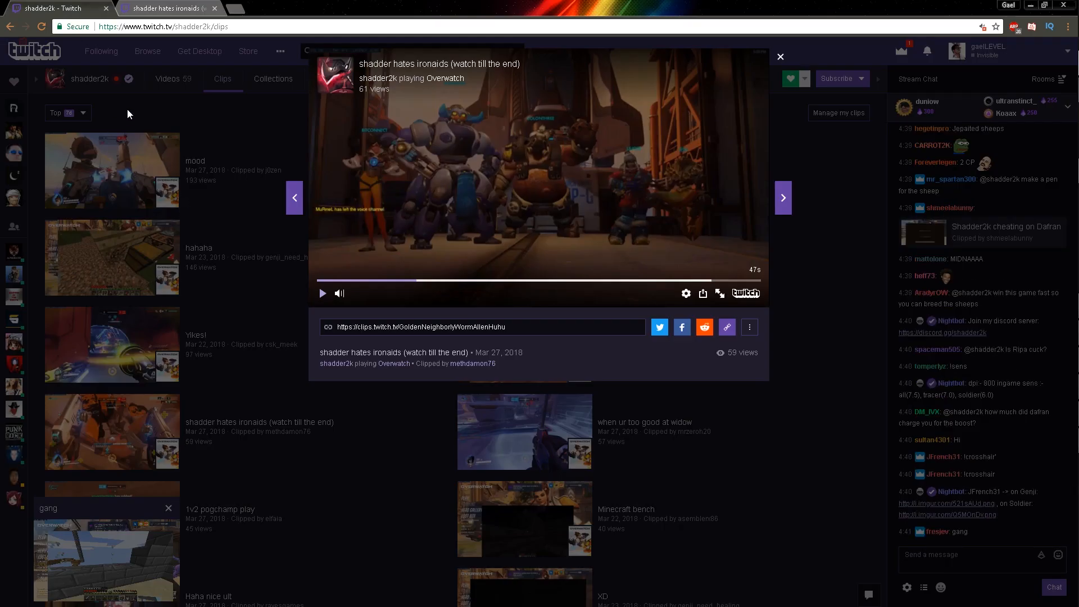
click(127, 109)
click(175, 91)
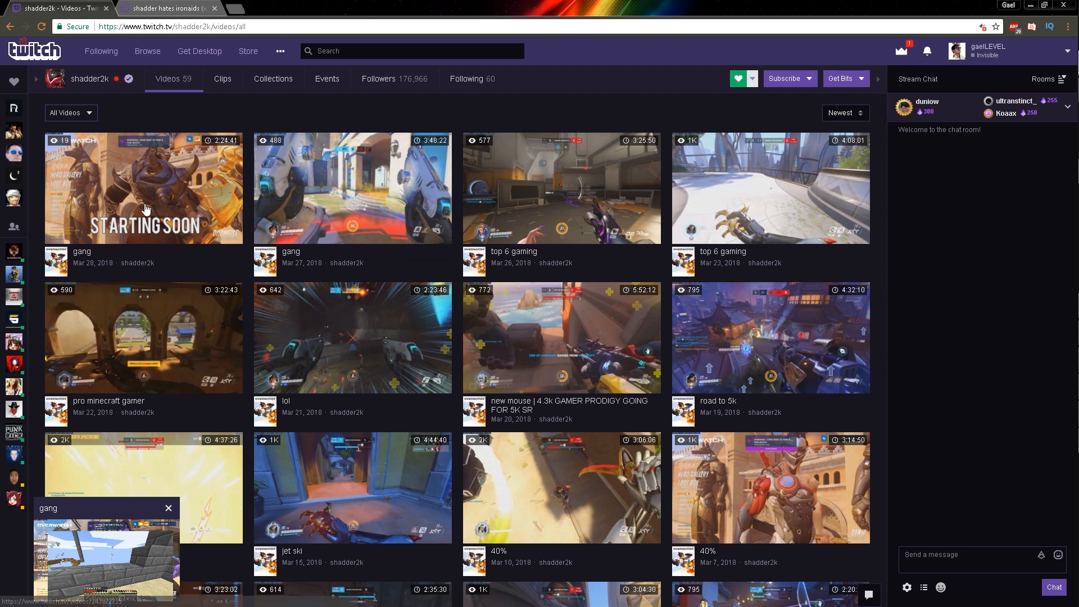
Open the newest past broadcast, "gang" from Mar 28, 2018, and start its playback
click(164, 186)
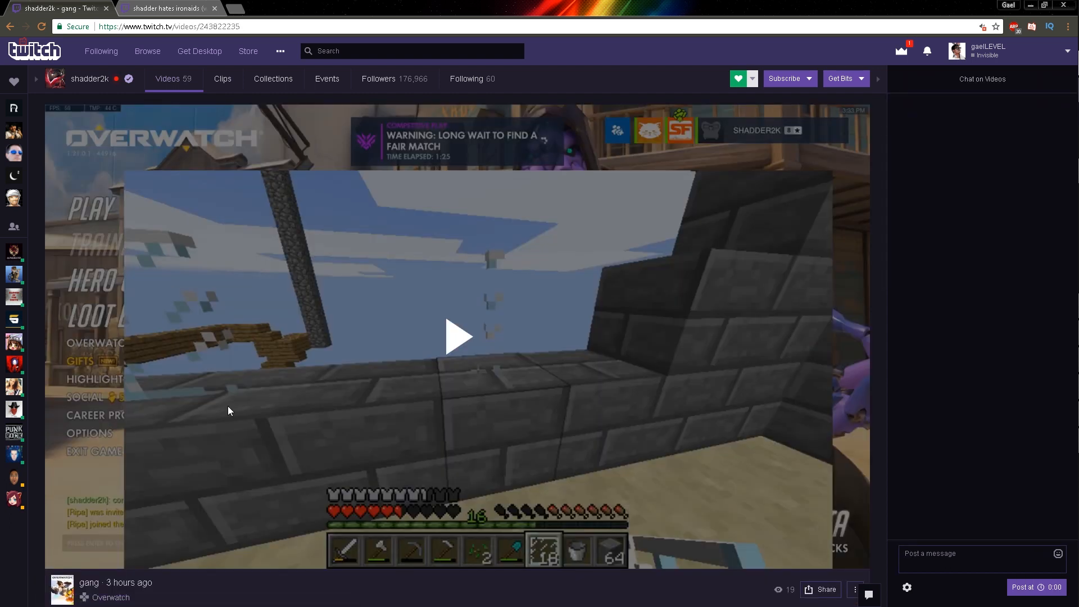
scroll(229, 402, down, 1)
scroll(228, 402, up, 1)
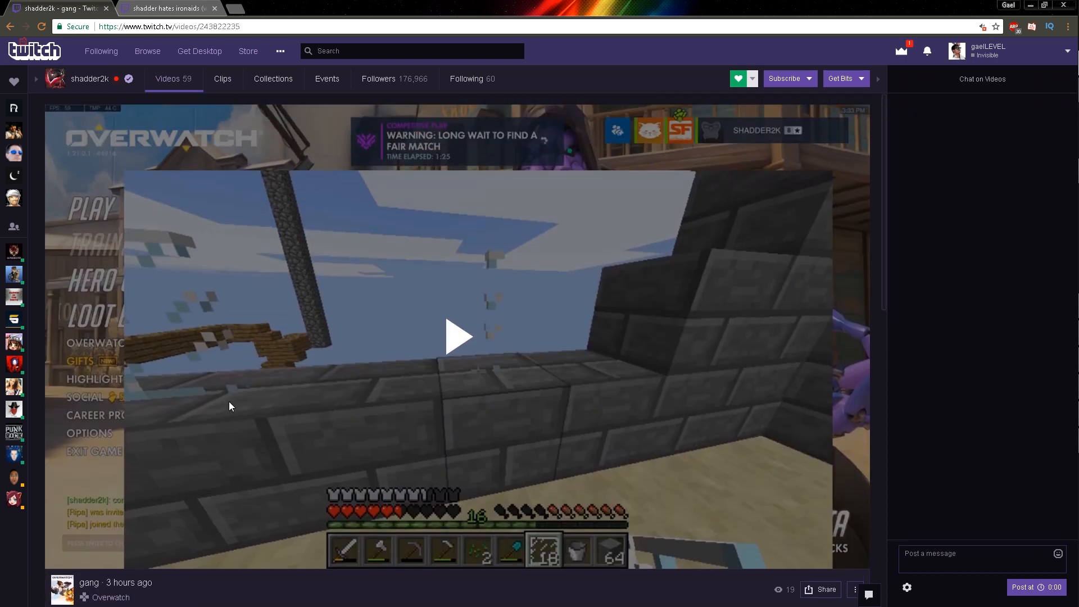
click(444, 340)
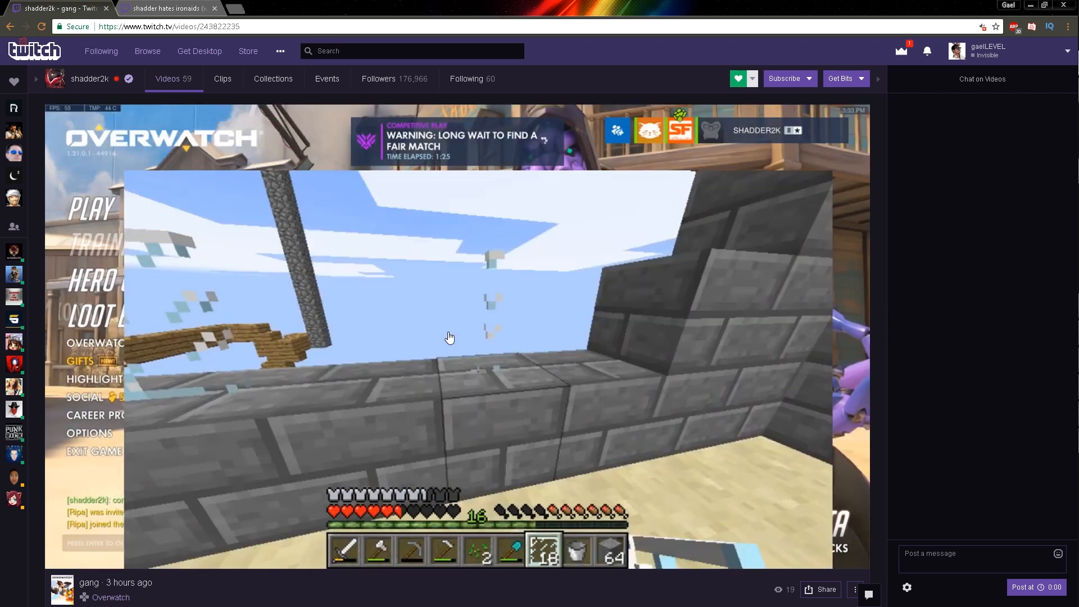